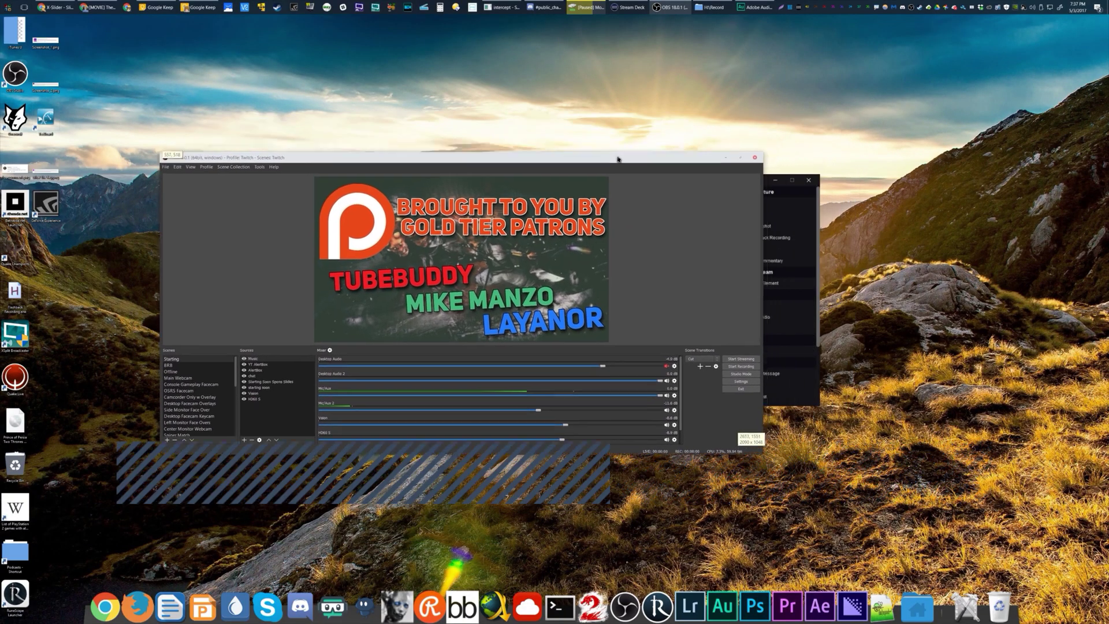
Arrange the OBS and Stream Deck windows side by side, narrowing the OBS window so that both stay fully visible
{"action": "left_click_drag", "start_coordinate": [745, 182], "coordinate": [813, 136]}
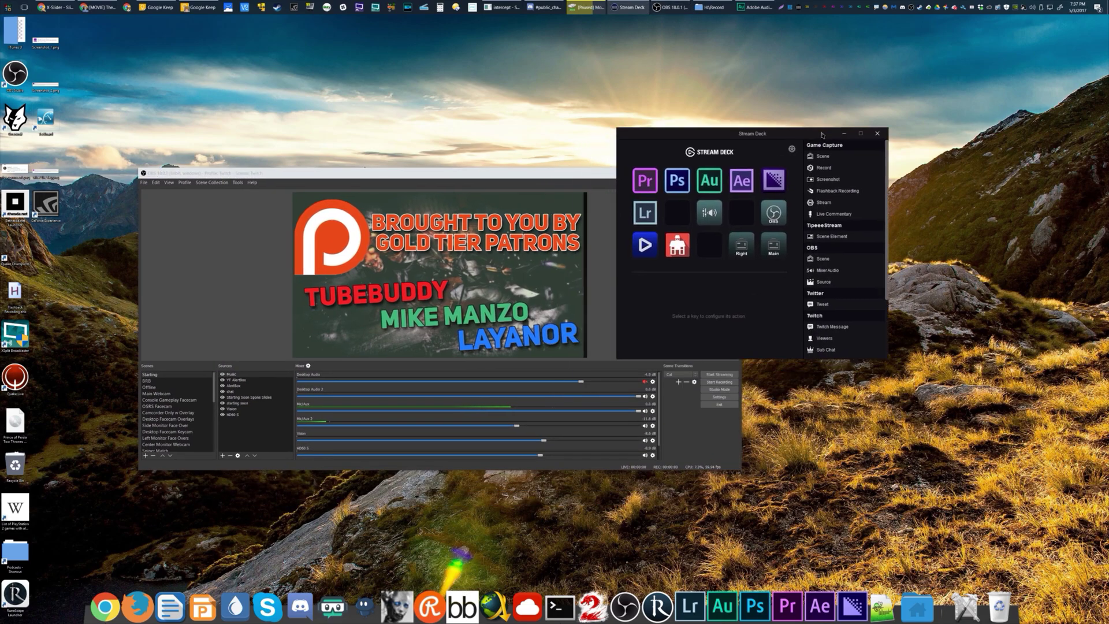
{"action": "left_click_drag", "start_coordinate": [538, 173], "coordinate": [534, 124]}
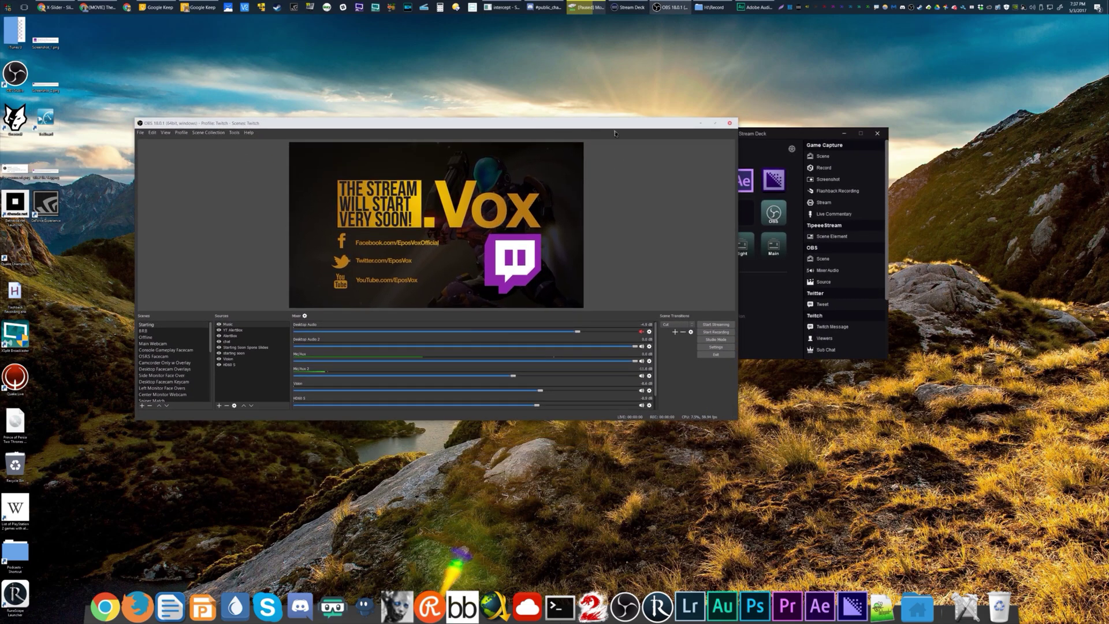
{"action": "left_click_drag", "start_coordinate": [739, 170], "coordinate": [550, 170]}
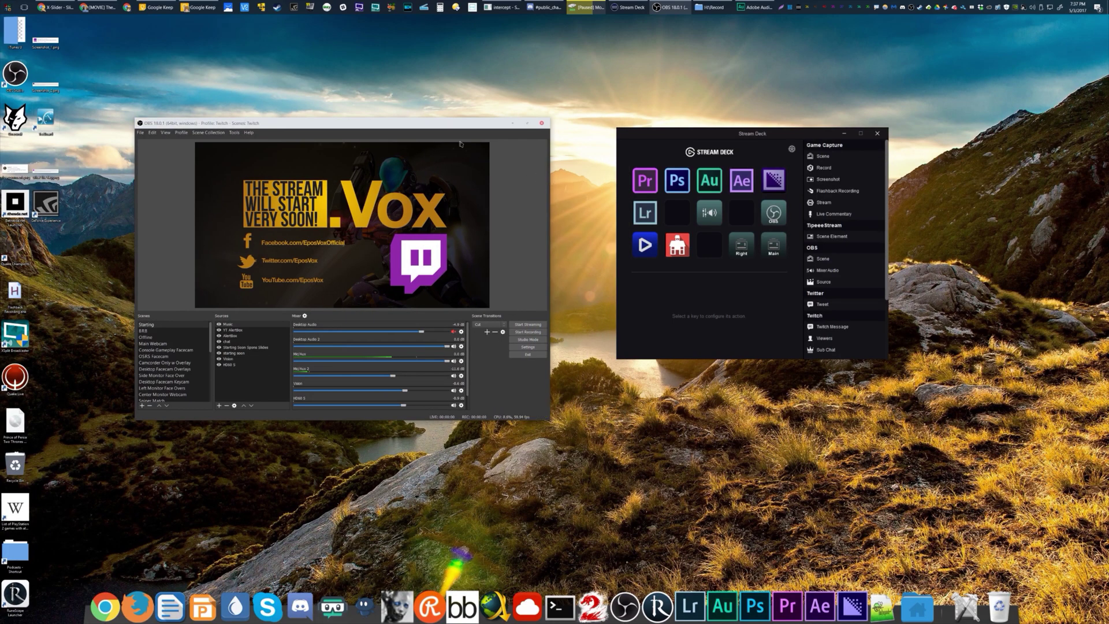
{"action": "left_click_drag", "start_coordinate": [450, 126], "coordinate": [516, 102]}
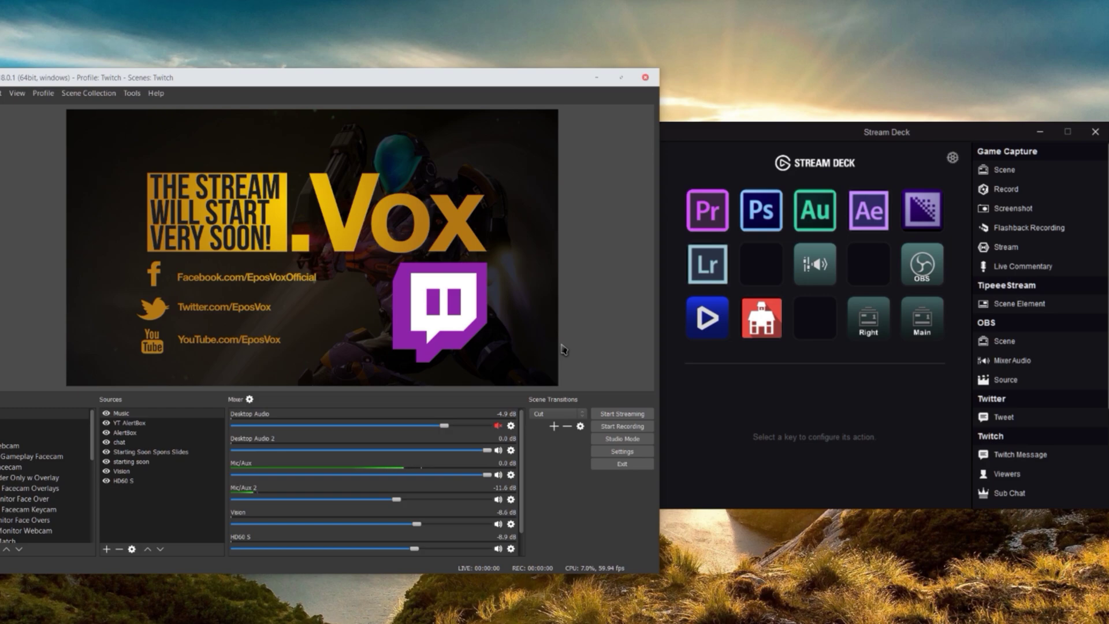
{"action": "left_click", "coordinate": [894, 119]}
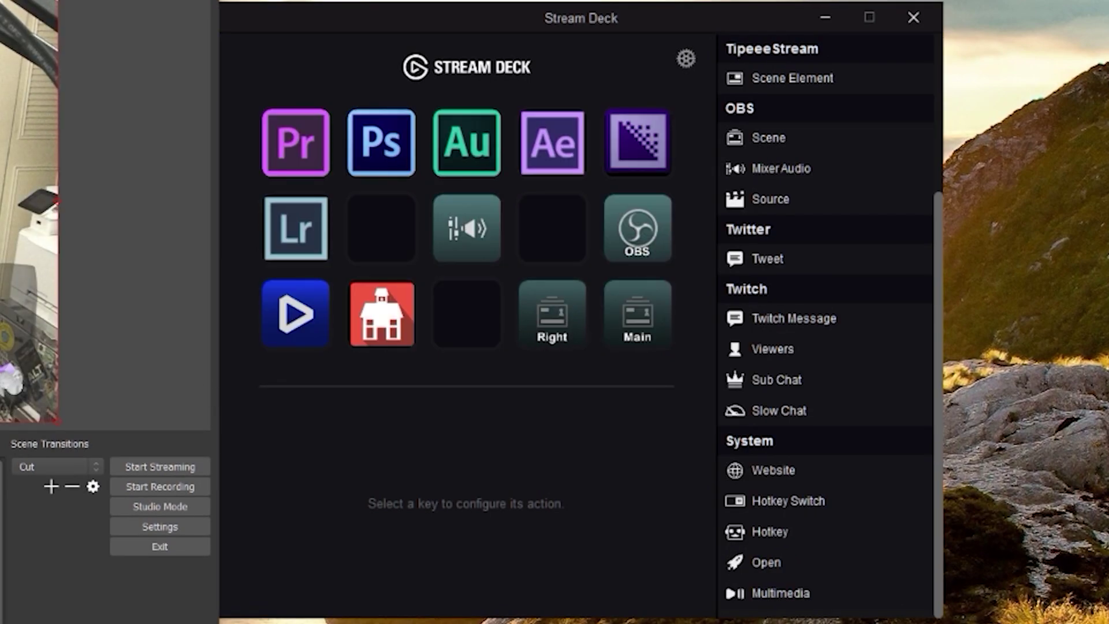
Assign the OBS Mixer Audio action and the OBS Scene action to the empty keys in the third and second rows
{"action": "scroll", "coordinate": [835, 231], "scroll_direction": "up", "scroll_amount": 4}
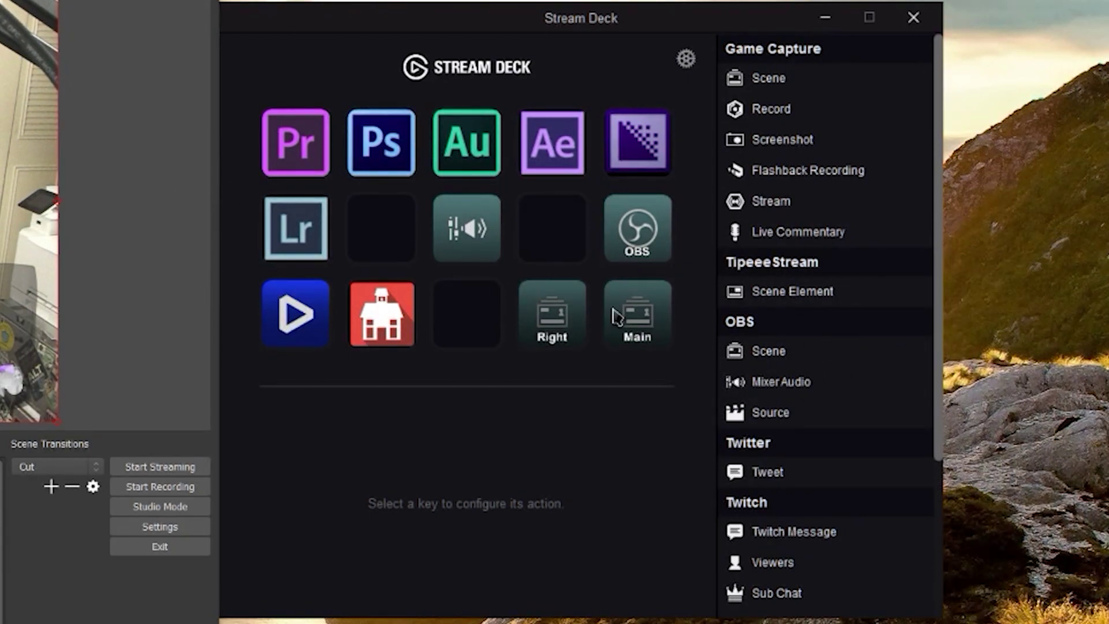
{"action": "left_click", "coordinate": [453, 318]}
{"action": "left_click", "coordinate": [548, 260]}
{"action": "left_click_drag", "start_coordinate": [549, 260], "coordinate": [549, 260]}
{"action": "left_click_drag", "start_coordinate": [782, 382], "coordinate": [460, 315]}
{"action": "left_click", "coordinate": [543, 201]}
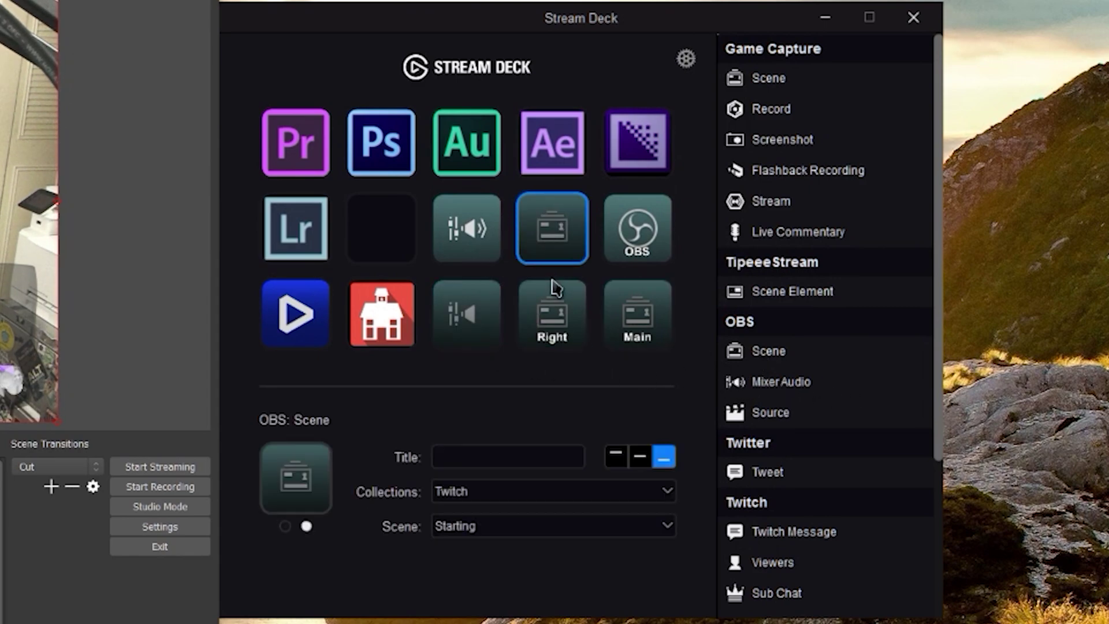
Combine the new Scene key with the Mixer Audio key into a folder, and return to the main key layout
{"action": "left_click", "coordinate": [379, 315]}
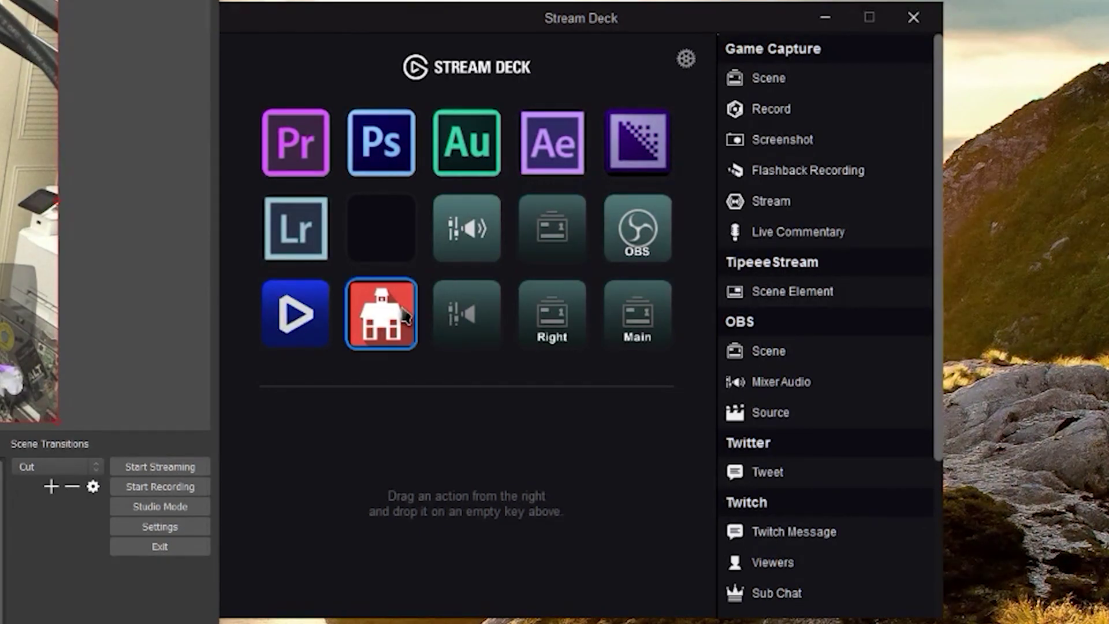
{"action": "left_click", "coordinate": [452, 301]}
{"action": "left_click_drag", "start_coordinate": [448, 295], "coordinate": [446, 115]}
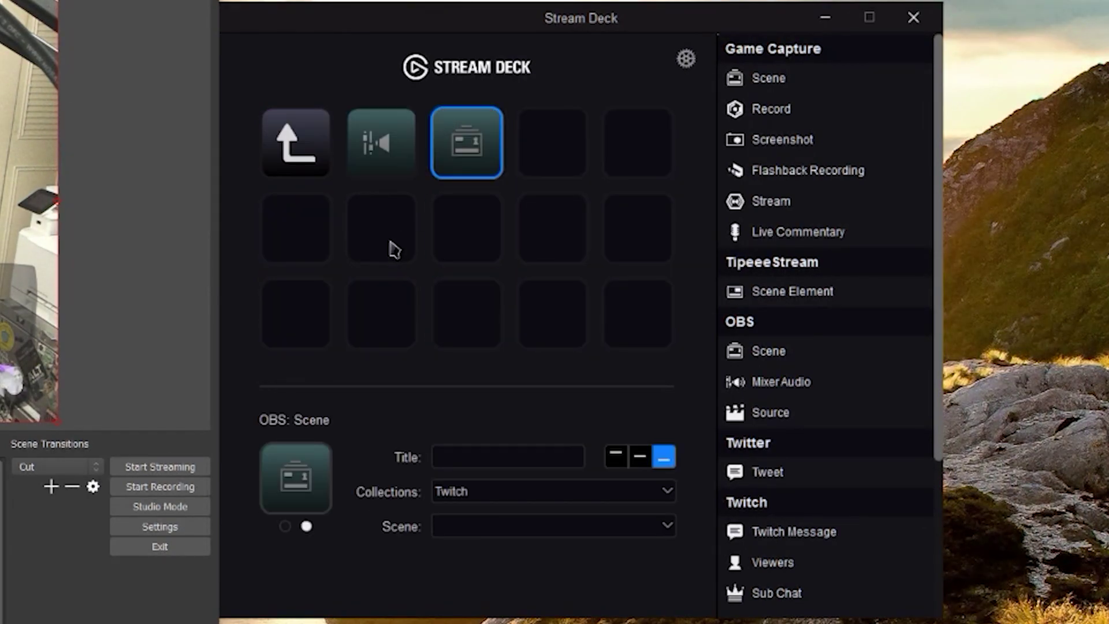
{"action": "left_click", "coordinate": [299, 164]}
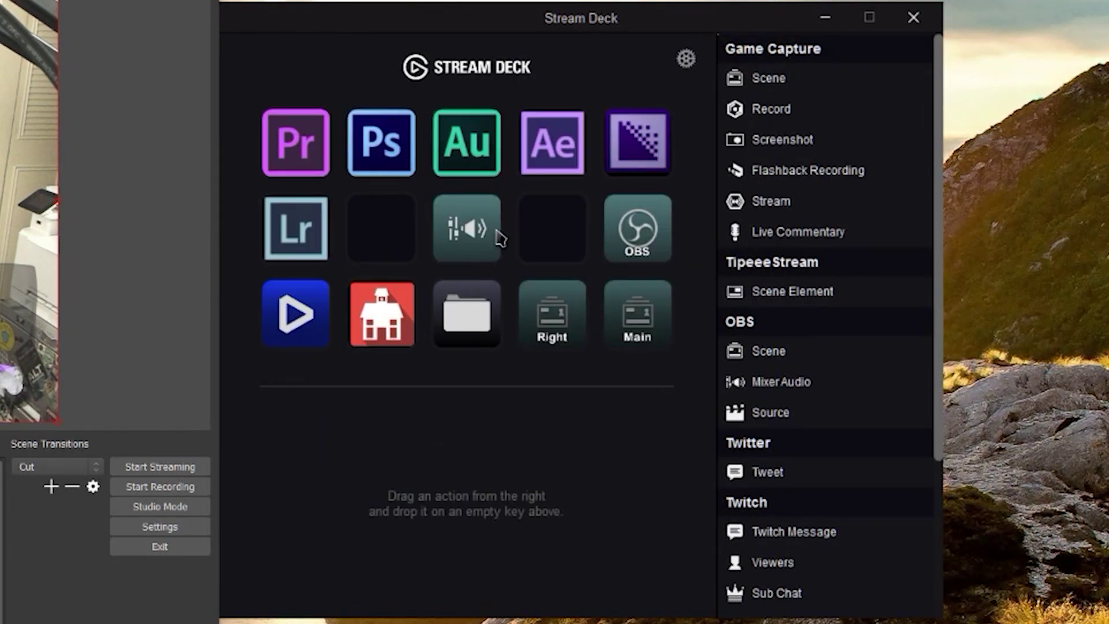
Reopen the new folder and add an OBS Source action on the empty key beside the Scene key
{"action": "left_click", "coordinate": [485, 289]}
{"action": "double_click", "coordinate": [465, 321]}
{"action": "left_click", "coordinate": [413, 217]}
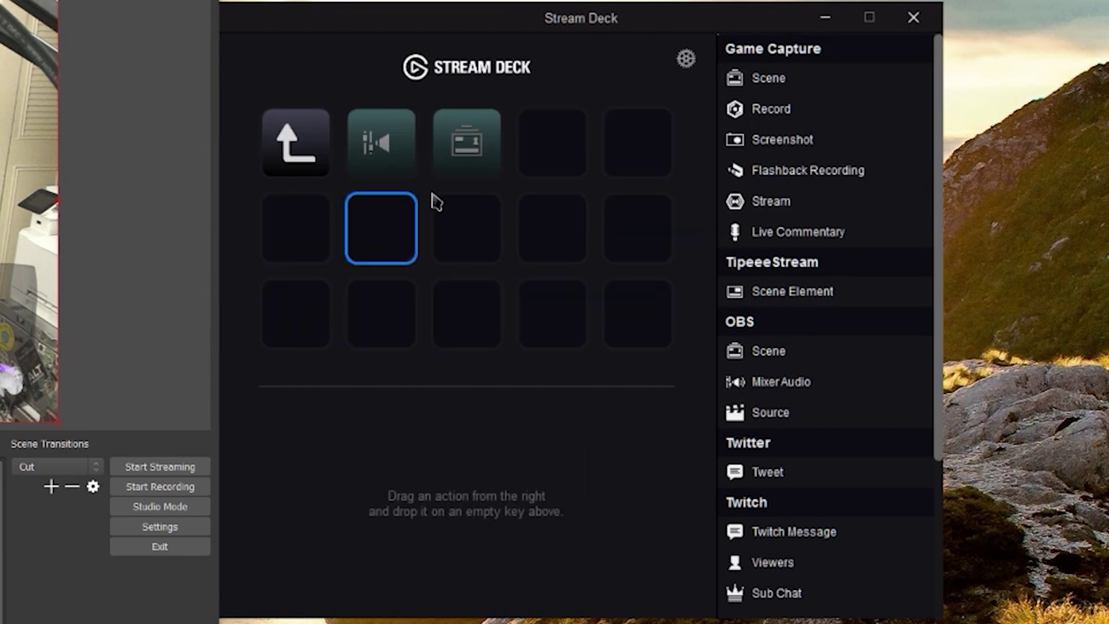
{"action": "left_click_drag", "start_coordinate": [793, 412], "coordinate": [556, 149]}
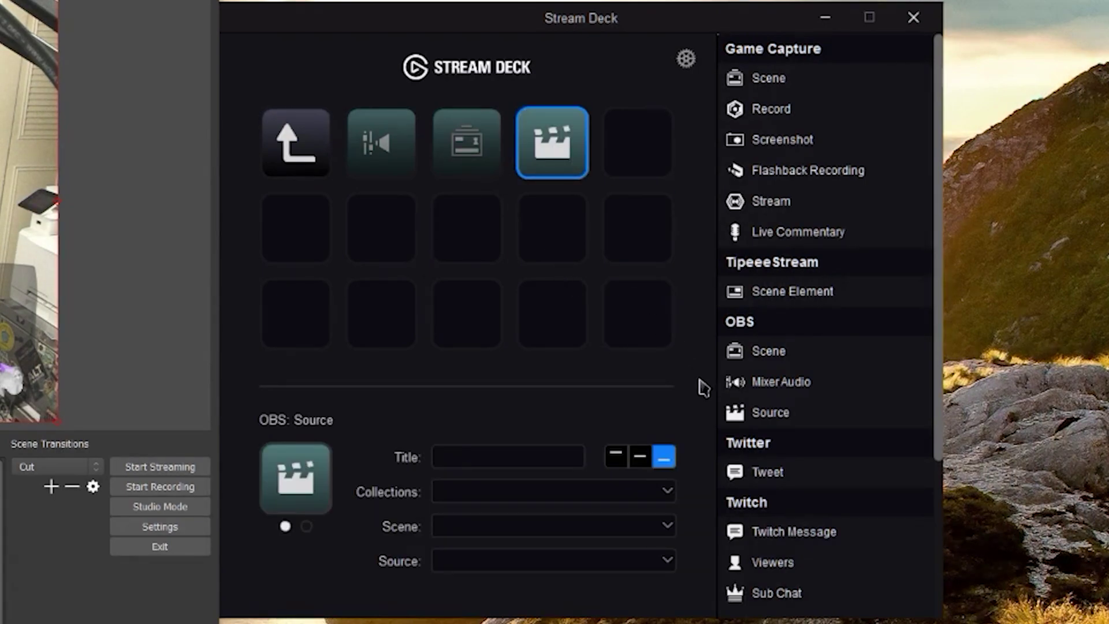
{"action": "scroll", "coordinate": [808, 413], "scroll_direction": "down", "scroll_amount": 1}
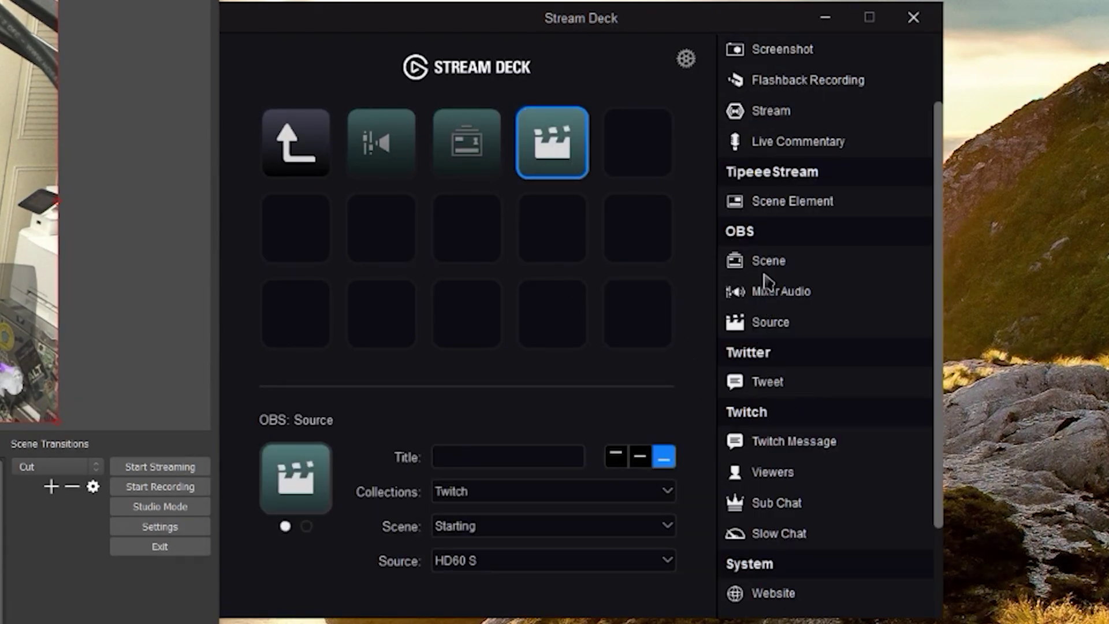
Give the folder's Mixer Audio key a two-line title reading "Hello" and "eijijgi"
{"action": "left_click", "coordinate": [393, 143]}
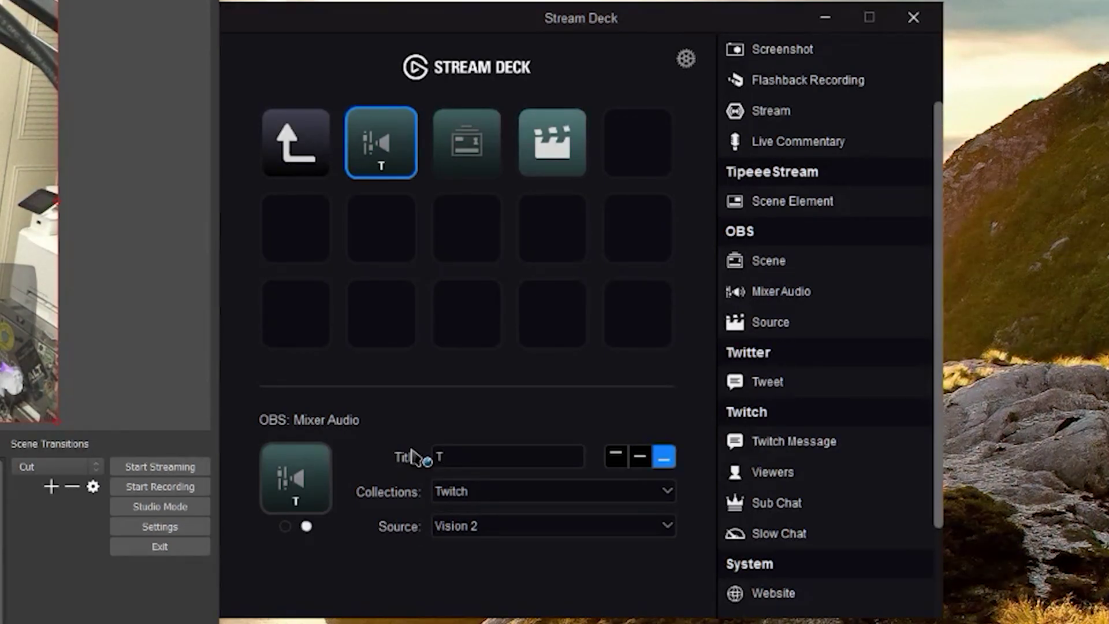
{"action": "key", "text": "BackSpace"}
{"action": "type", "text": "Hello"}
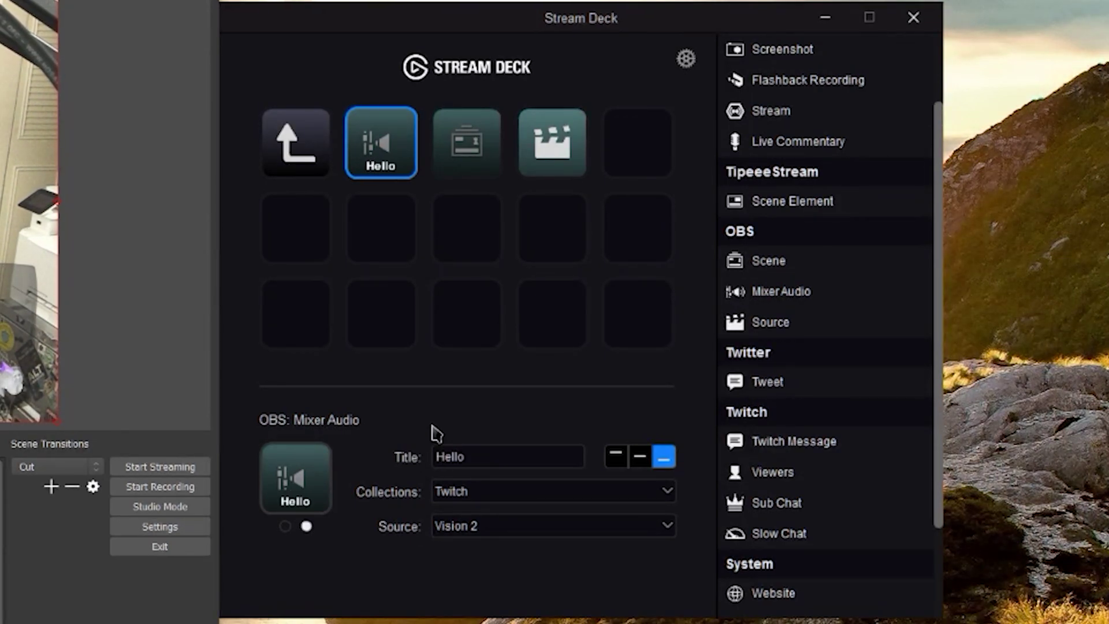
{"action": "key", "text": "Return"}
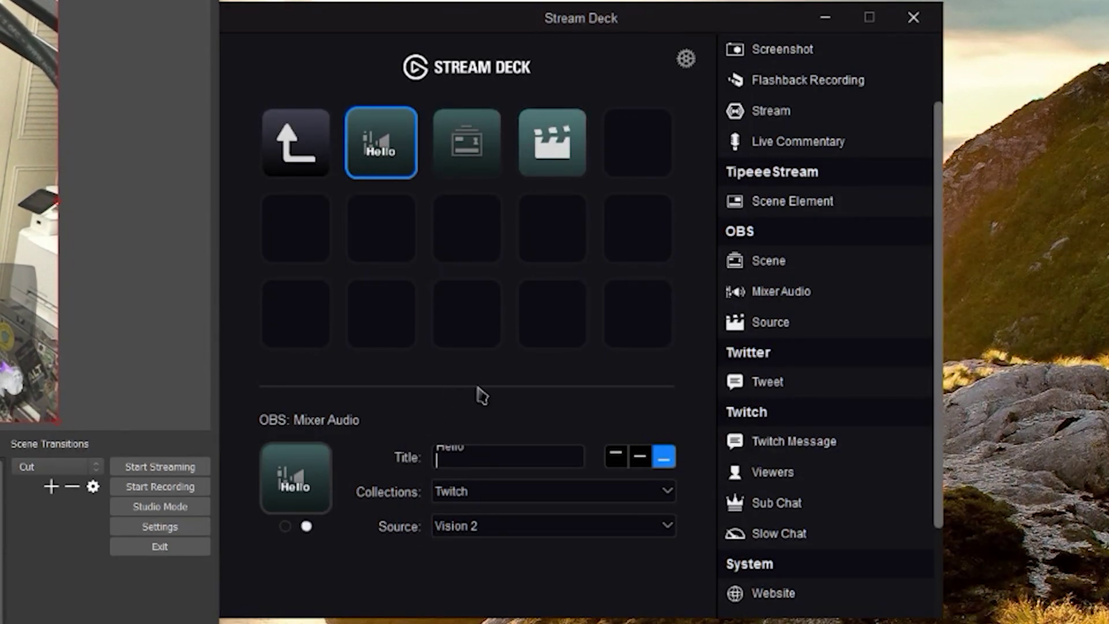
{"action": "type", "text": "eijijgi"}
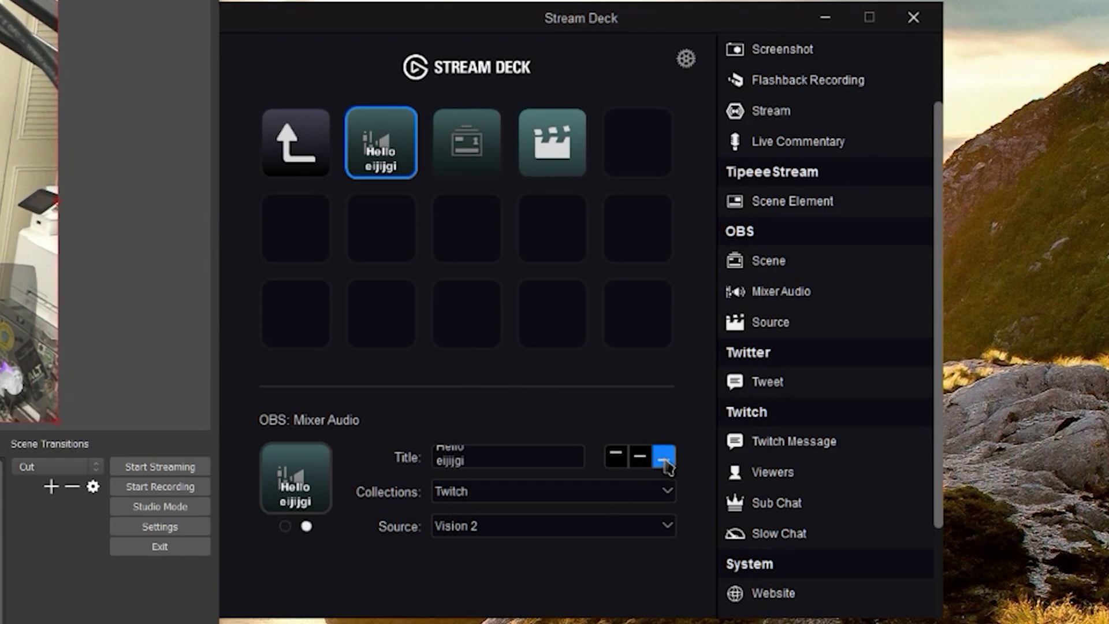
Try the middle and top title alignments, restore bottom alignment, and clear the key's title text
{"action": "left_click", "coordinate": [642, 459]}
{"action": "left_click", "coordinate": [623, 461]}
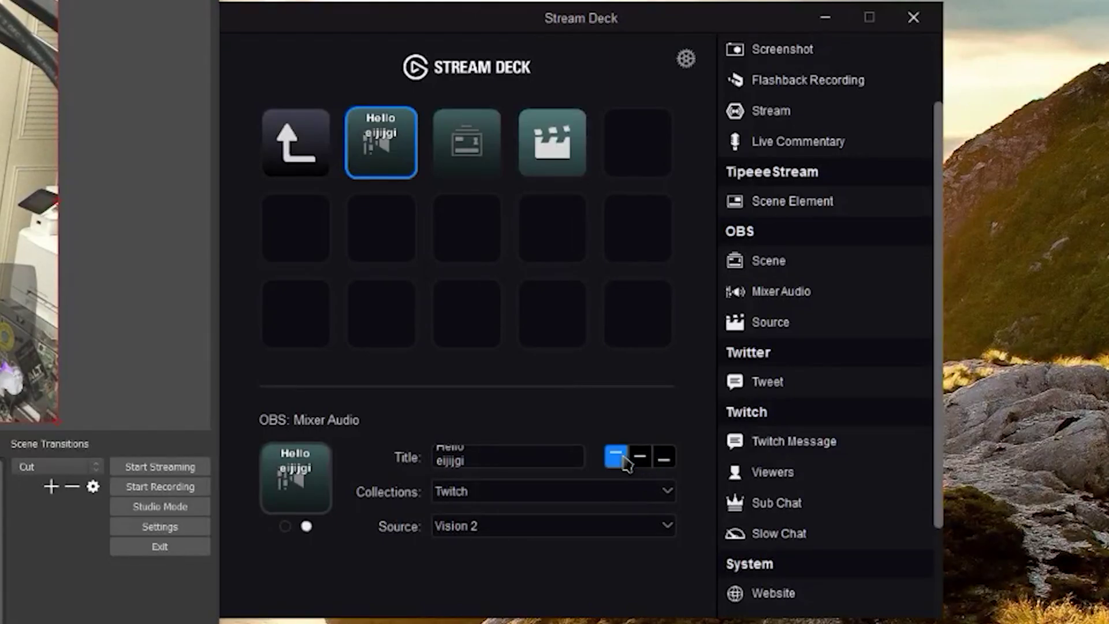
{"action": "left_click", "coordinate": [640, 458]}
{"action": "left_click", "coordinate": [664, 459]}
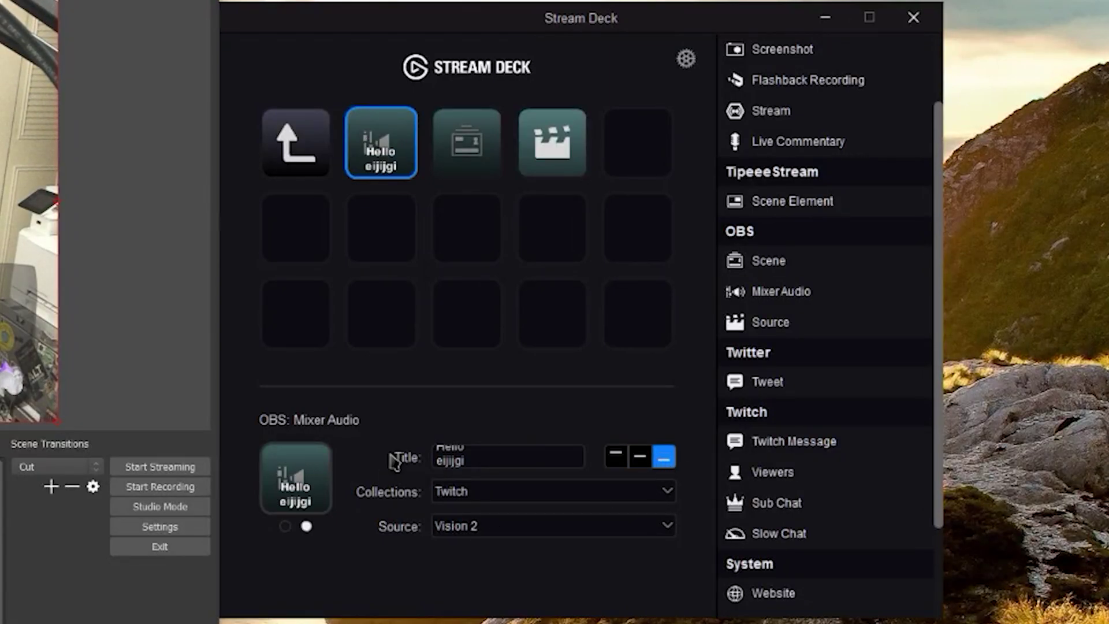
{"action": "key", "text": "ctrl+a"}
{"action": "key", "text": "BackSpace"}
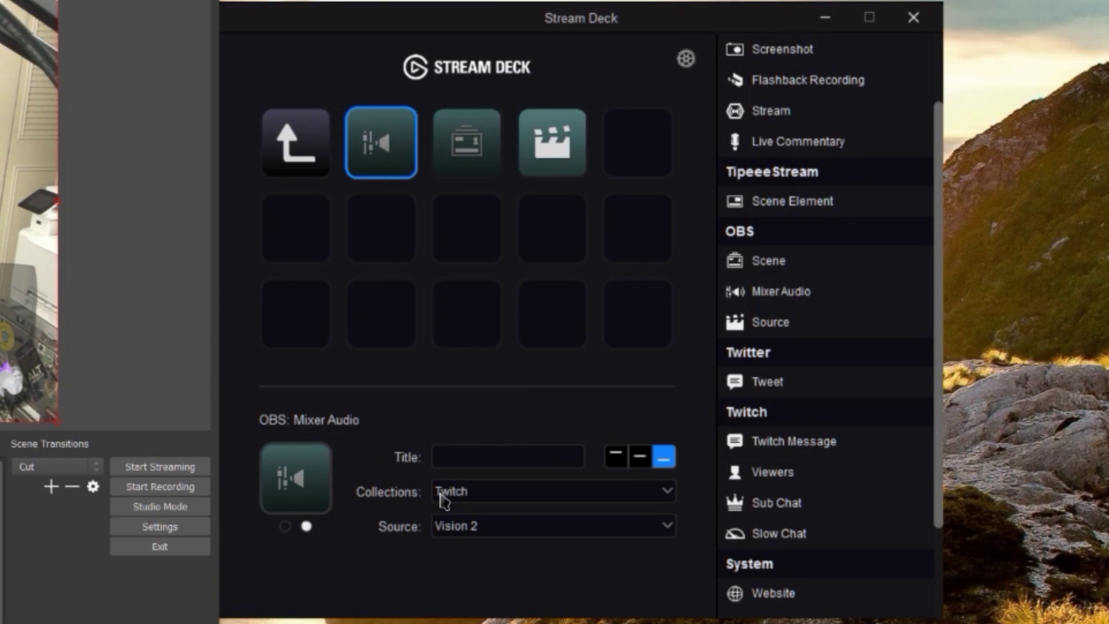
Keep the Twitch collection for the Mixer Audio key and set its audio source to Mic/Aux
{"action": "left_click", "coordinate": [487, 498]}
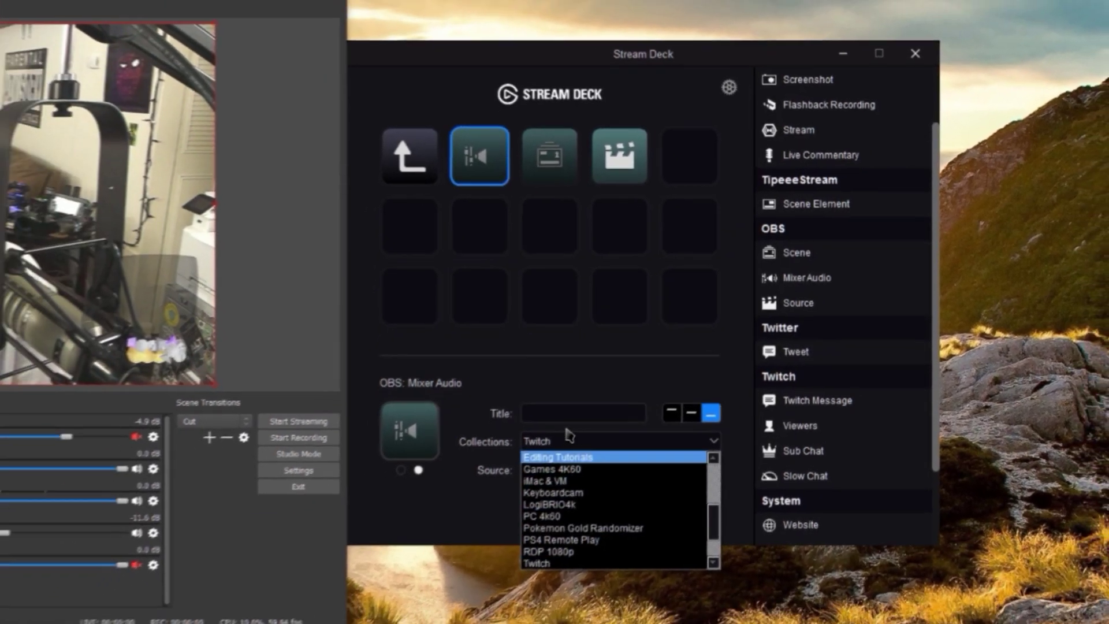
{"action": "left_click", "coordinate": [485, 480]}
{"action": "left_click", "coordinate": [472, 527]}
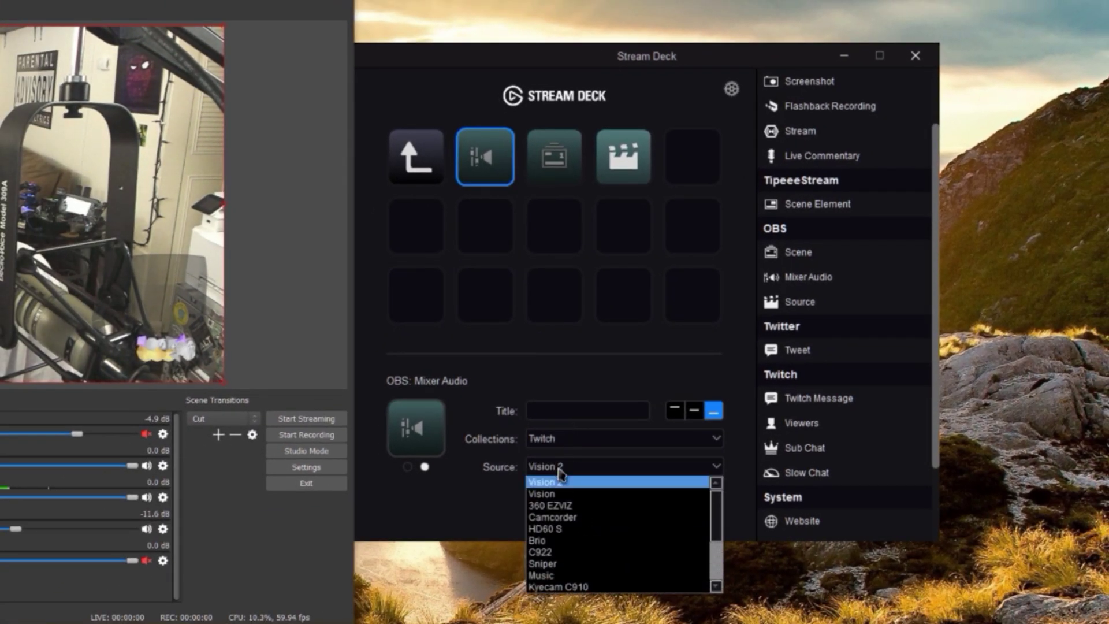
{"action": "left_click", "coordinate": [521, 369]}
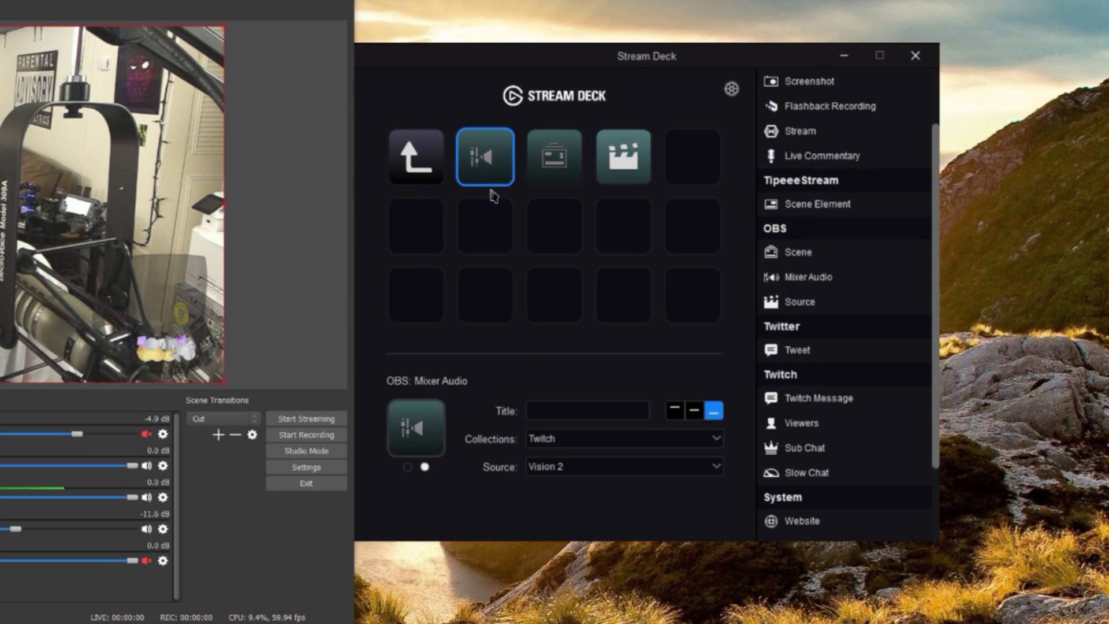
{"action": "left_click", "coordinate": [563, 469]}
{"action": "scroll", "coordinate": [603, 540], "scroll_direction": "down", "scroll_amount": 1}
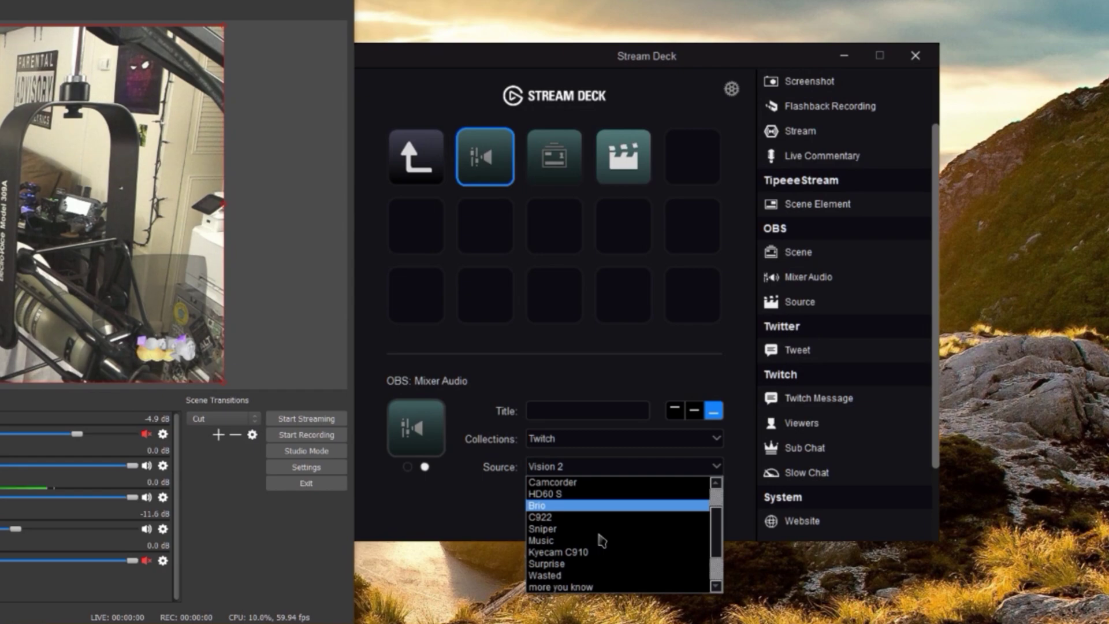
{"action": "scroll", "coordinate": [603, 540], "scroll_direction": "down", "scroll_amount": 2}
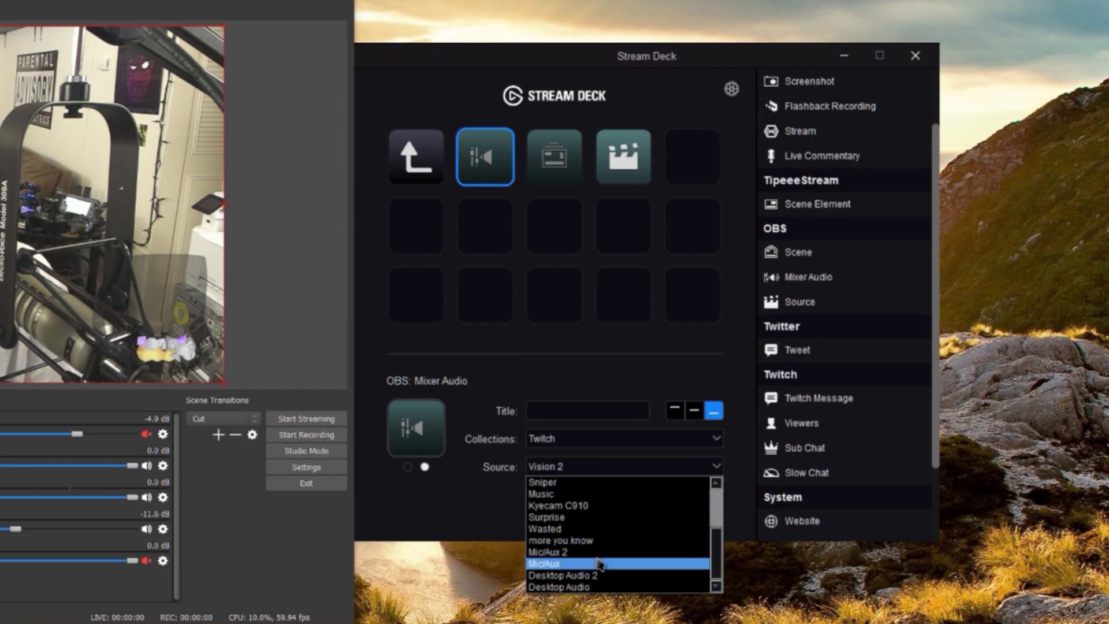
{"action": "left_click", "coordinate": [599, 564]}
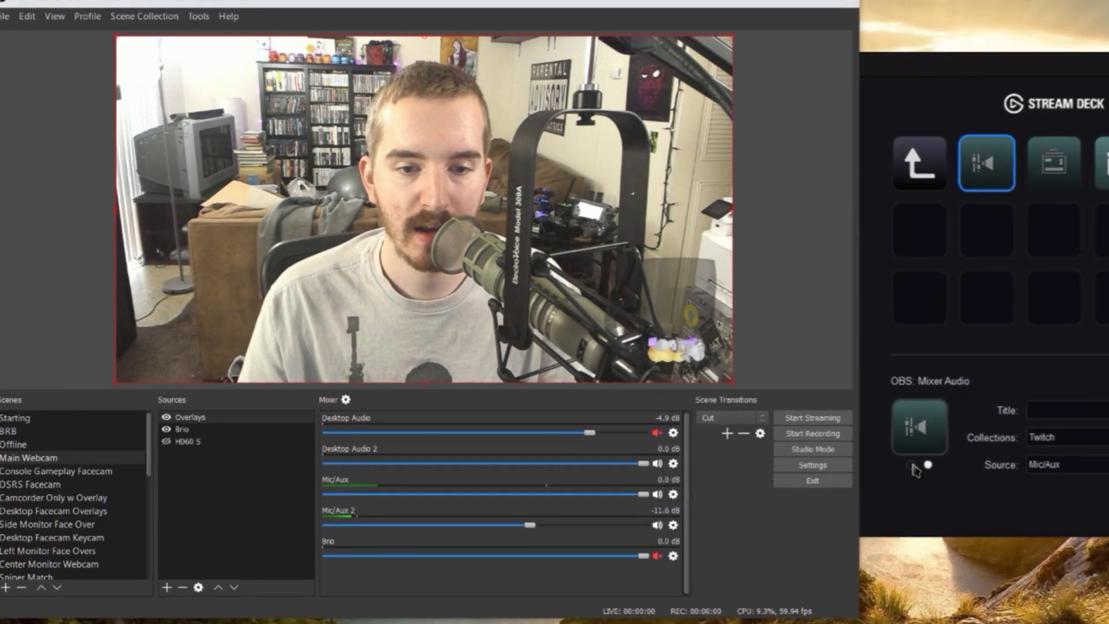
Switch the Mixer Audio key's icon preview between its two states, ending on the first state with sound waves
{"action": "left_click", "coordinate": [948, 467]}
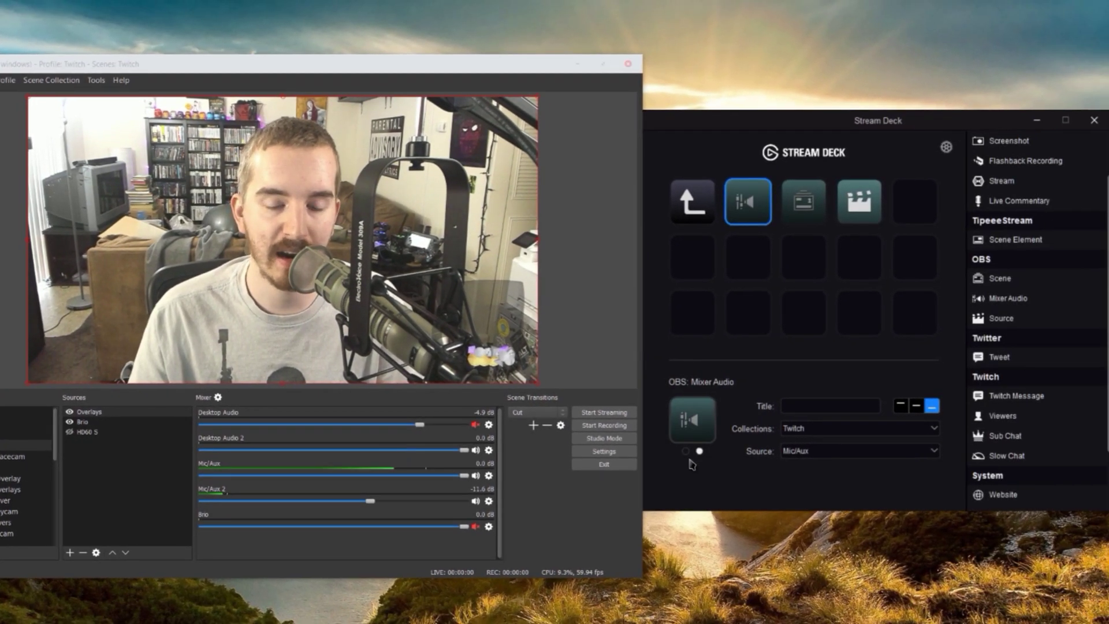
{"action": "left_click", "coordinate": [836, 461]}
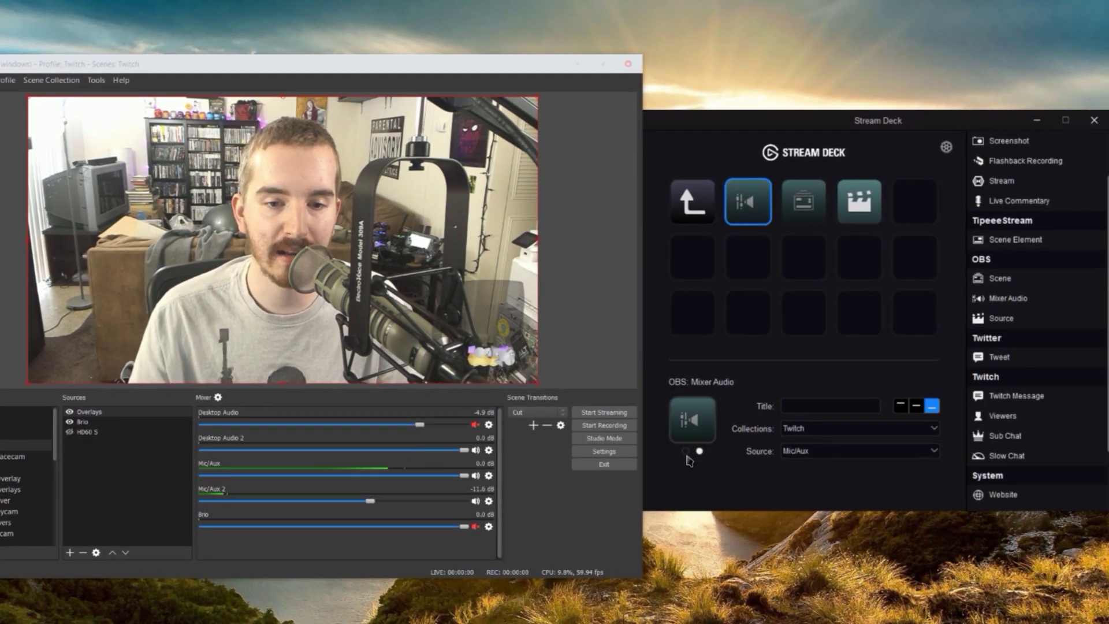
{"action": "left_click", "coordinate": [687, 452]}
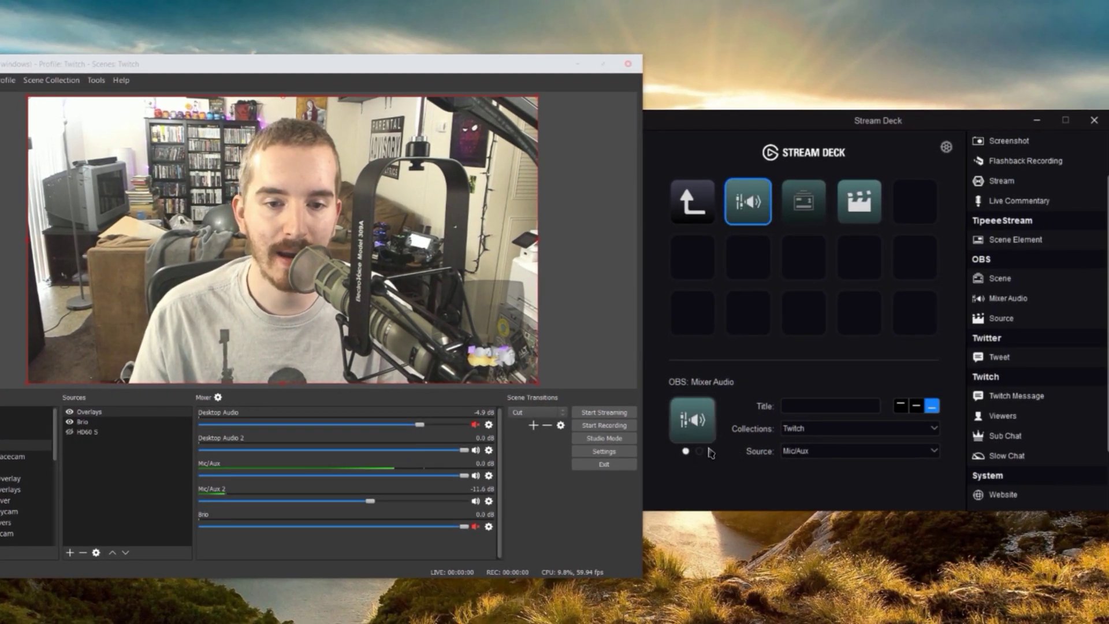
{"action": "left_click", "coordinate": [700, 452]}
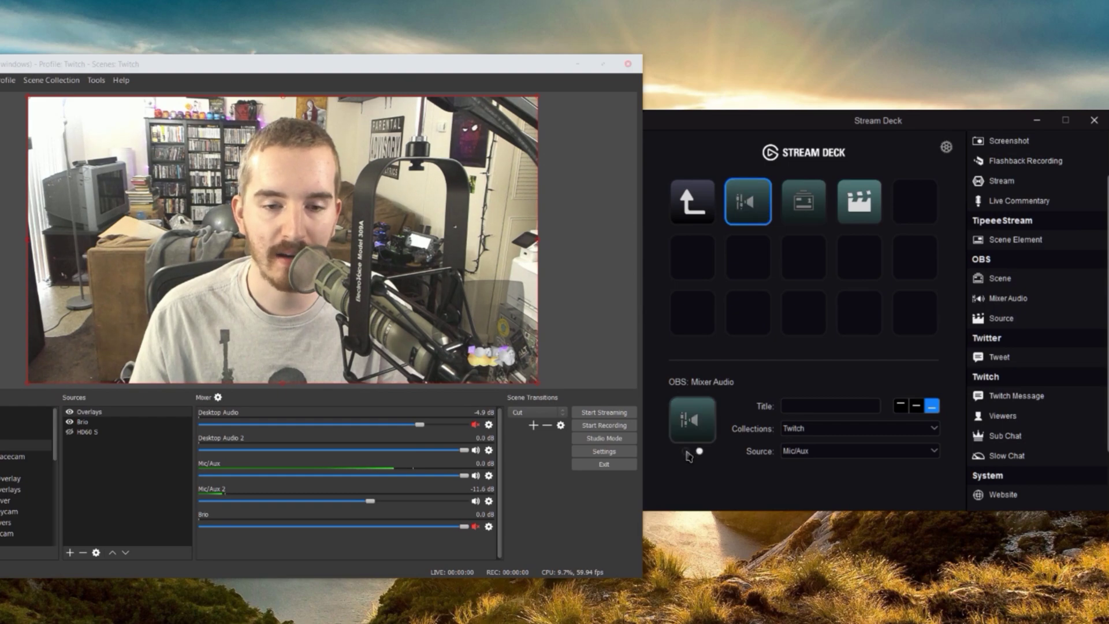
{"action": "left_click", "coordinate": [686, 452]}
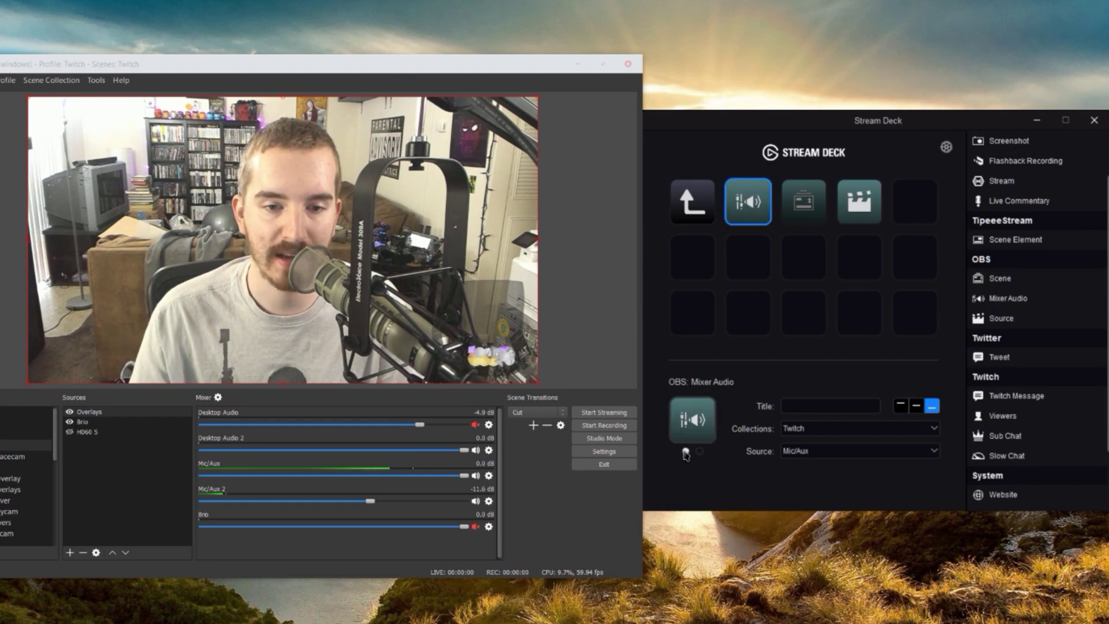
Set the Mixer Audio key's first-state icon to the Starting Soon image without the green dot, from Documents\Elgato Stream Deck\my icons\OBS Folder
{"action": "left_click", "coordinate": [693, 422]}
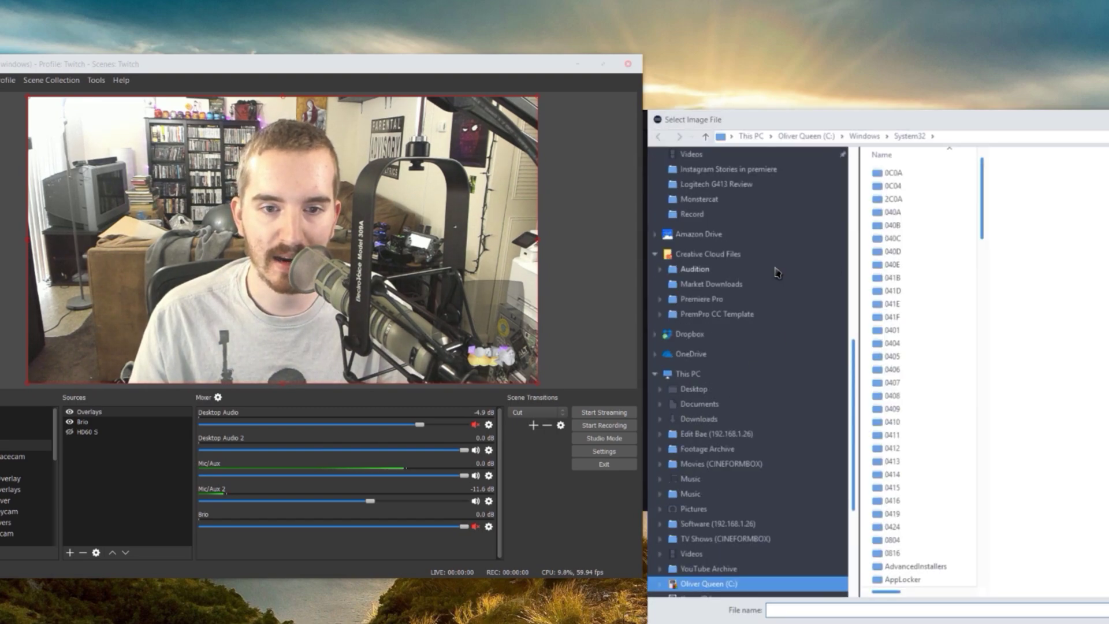
{"action": "left_click", "coordinate": [699, 403]}
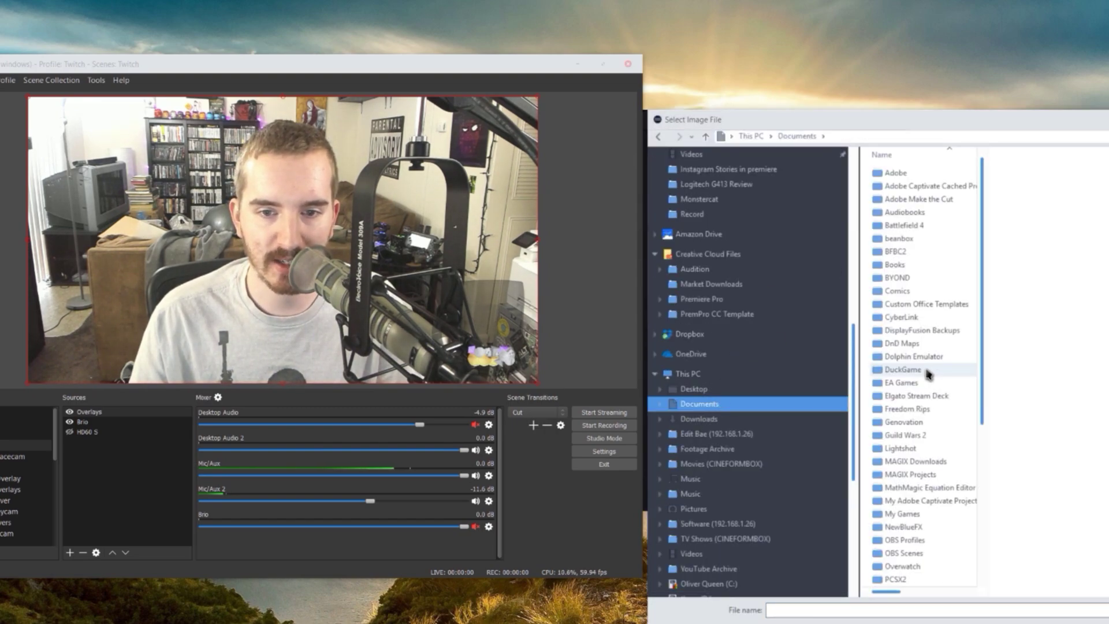
{"action": "double_click", "coordinate": [924, 397]}
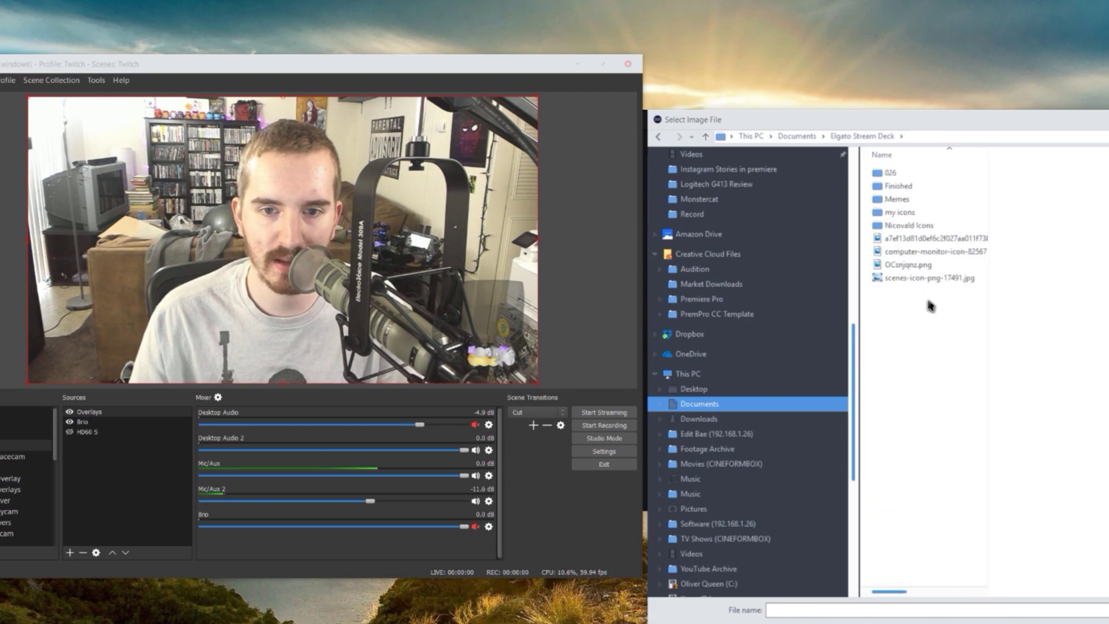
{"action": "double_click", "coordinate": [902, 213]}
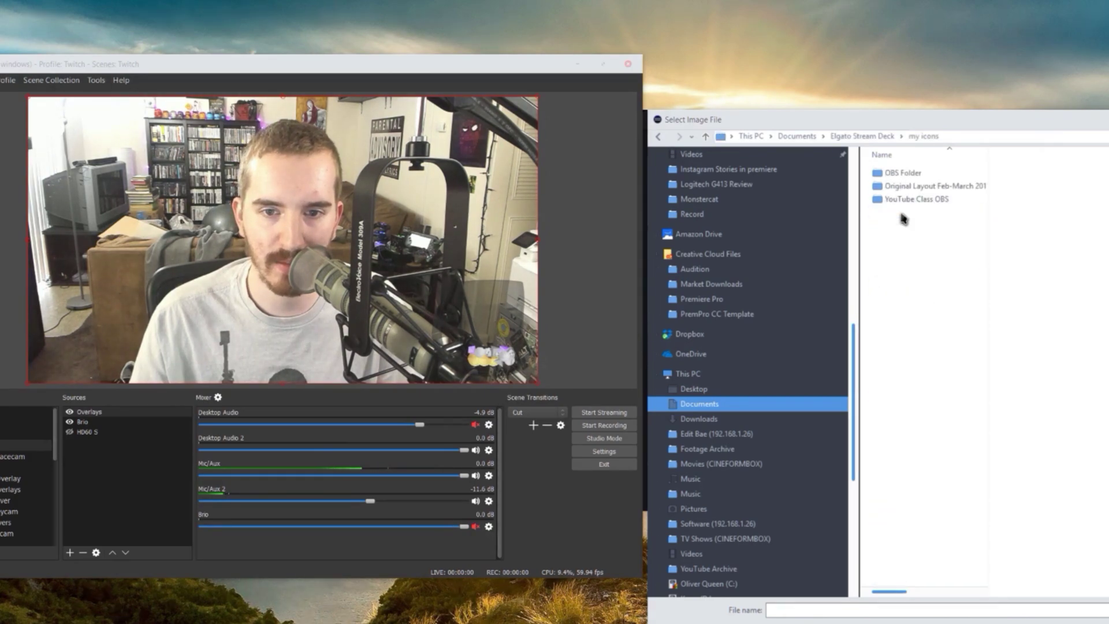
{"action": "double_click", "coordinate": [901, 173]}
{"action": "scroll", "coordinate": [959, 330], "scroll_direction": "down", "scroll_amount": 10}
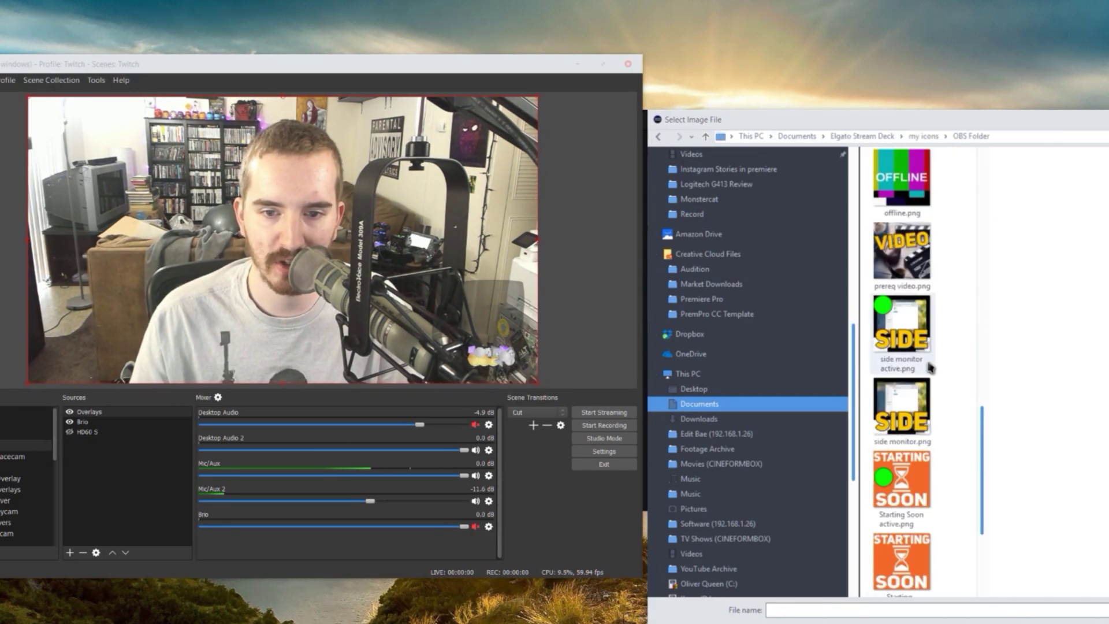
{"action": "left_click", "coordinate": [896, 387]}
{"action": "double_click", "coordinate": [896, 387]}
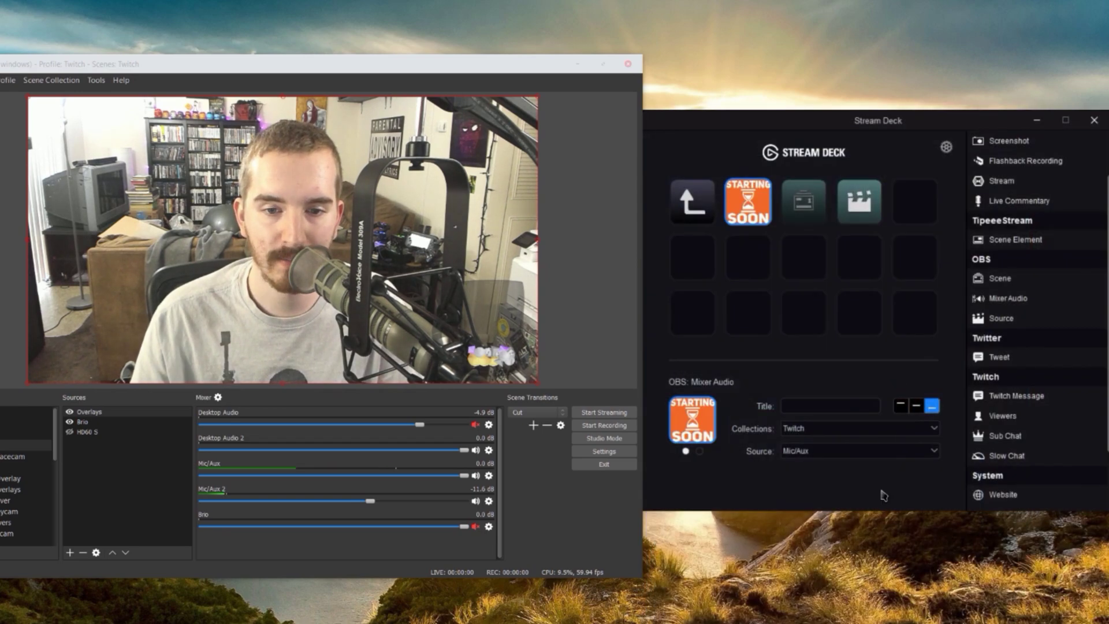
Check the Mixer Audio key's icon in its second and first states, and select the Scene key beside it
{"action": "left_click", "coordinate": [699, 451]}
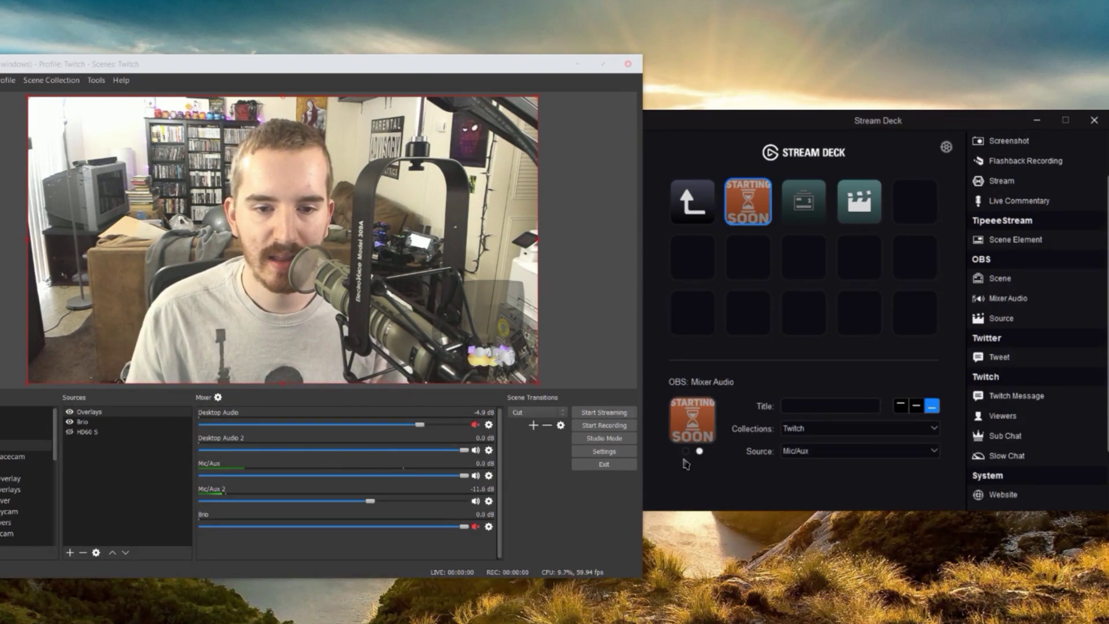
{"action": "left_click", "coordinate": [686, 451]}
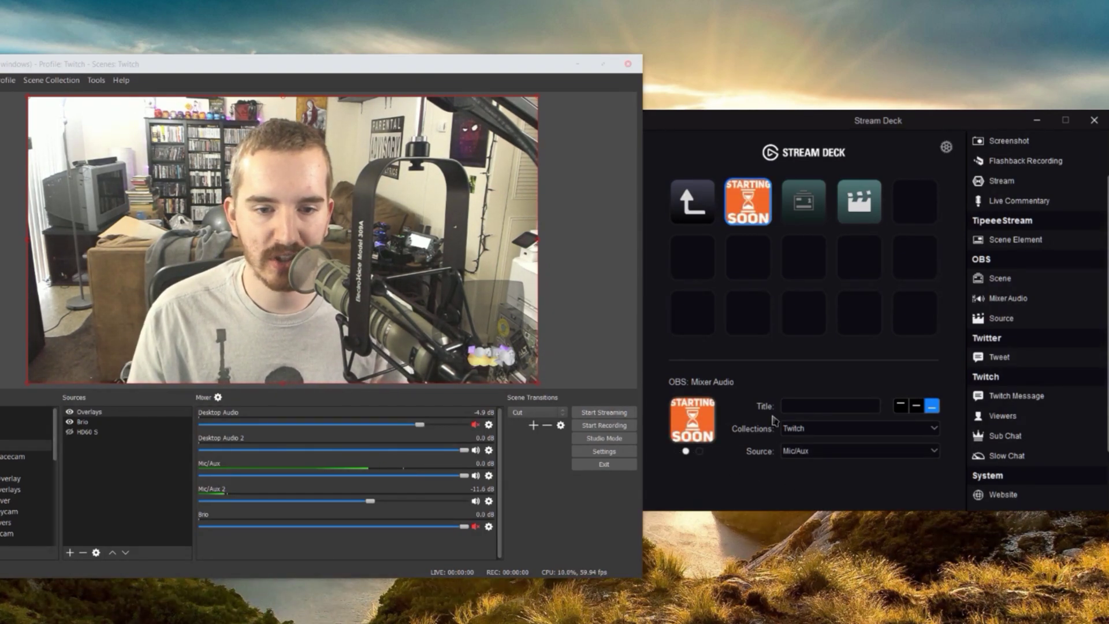
{"action": "left_click", "coordinate": [797, 272]}
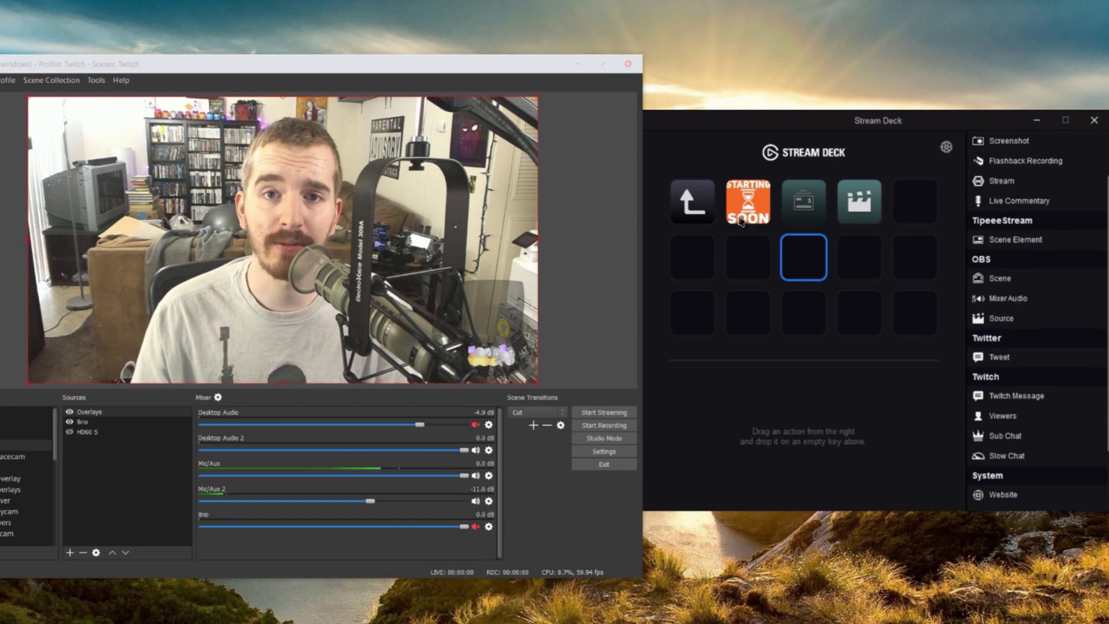
{"action": "left_click", "coordinate": [808, 199]}
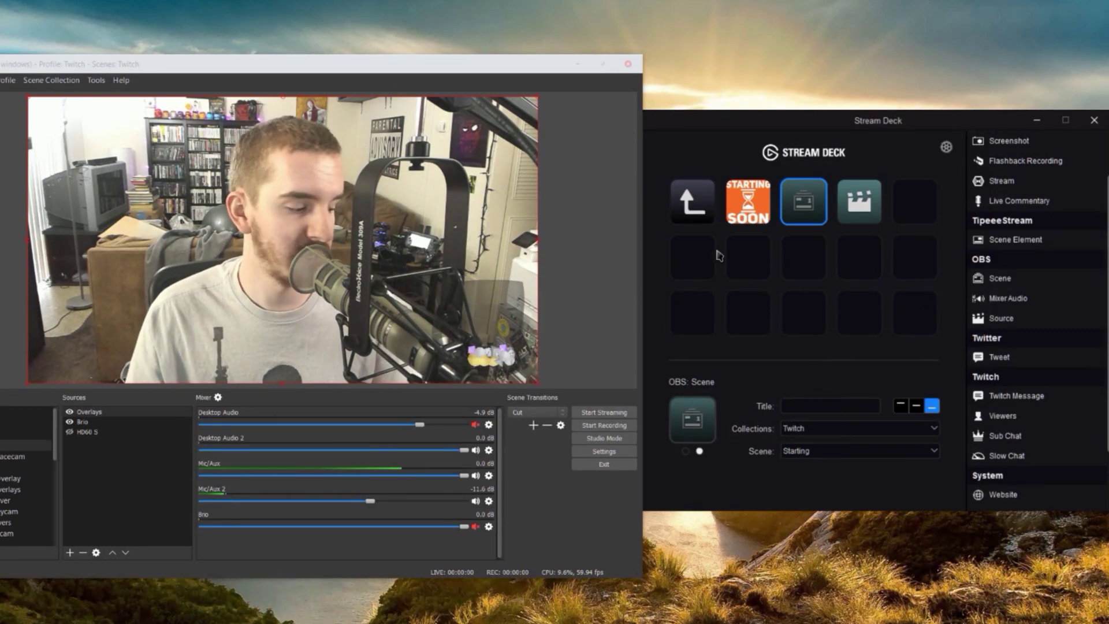
Open the folder of finished OBS keys and examine the Starting Soon key's scene setting and its two icon states
{"action": "double_click", "coordinate": [918, 282]}
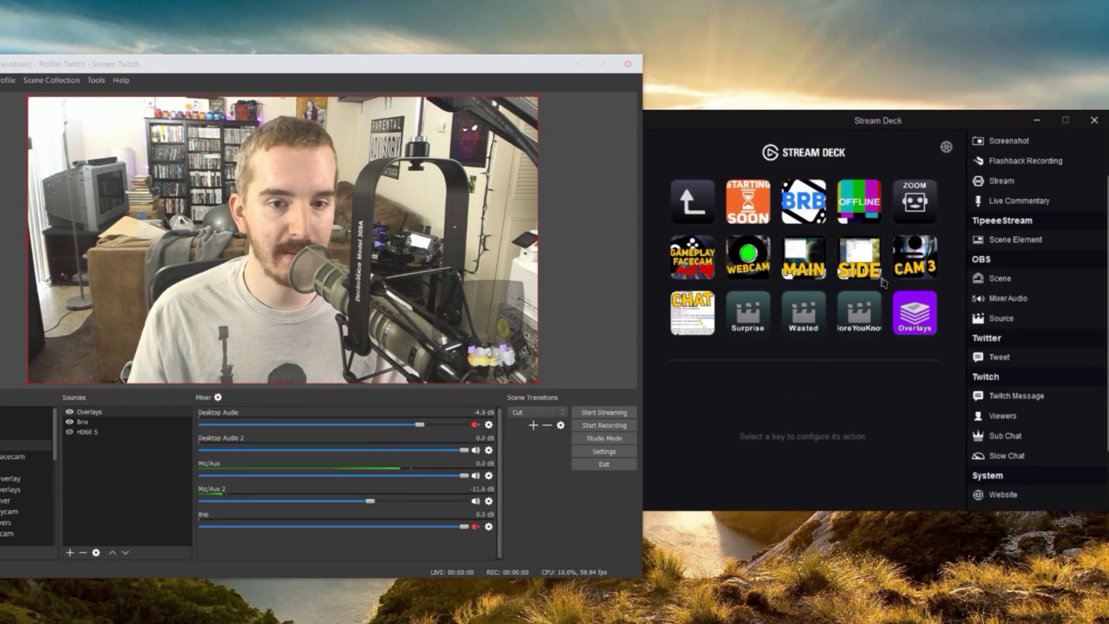
{"action": "left_click", "coordinate": [766, 219]}
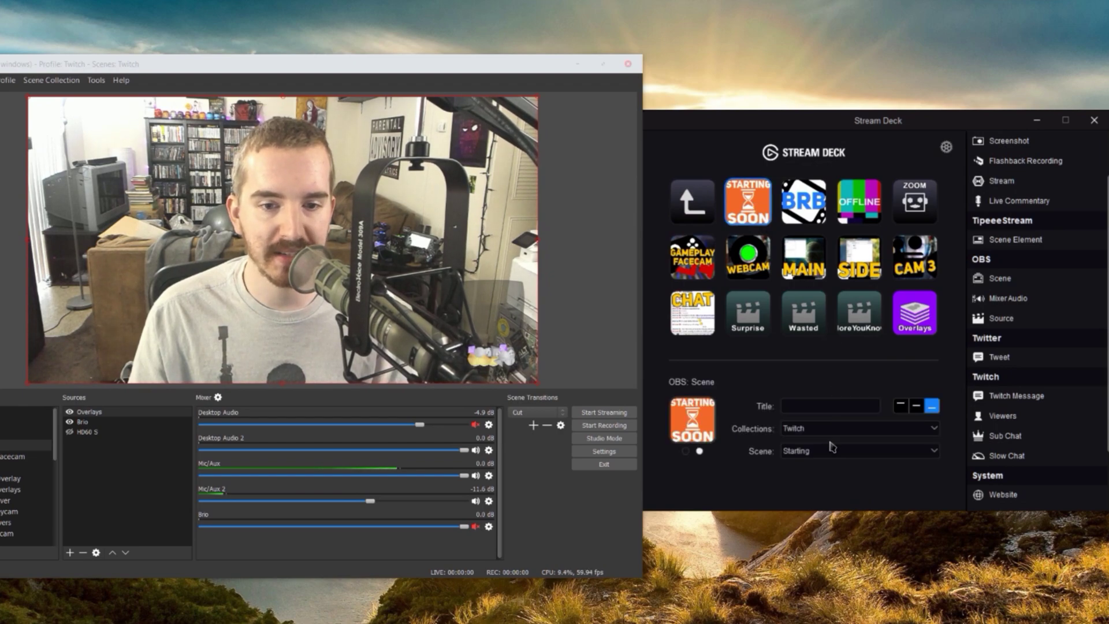
{"action": "left_click", "coordinate": [818, 455]}
{"action": "left_click", "coordinate": [818, 463]}
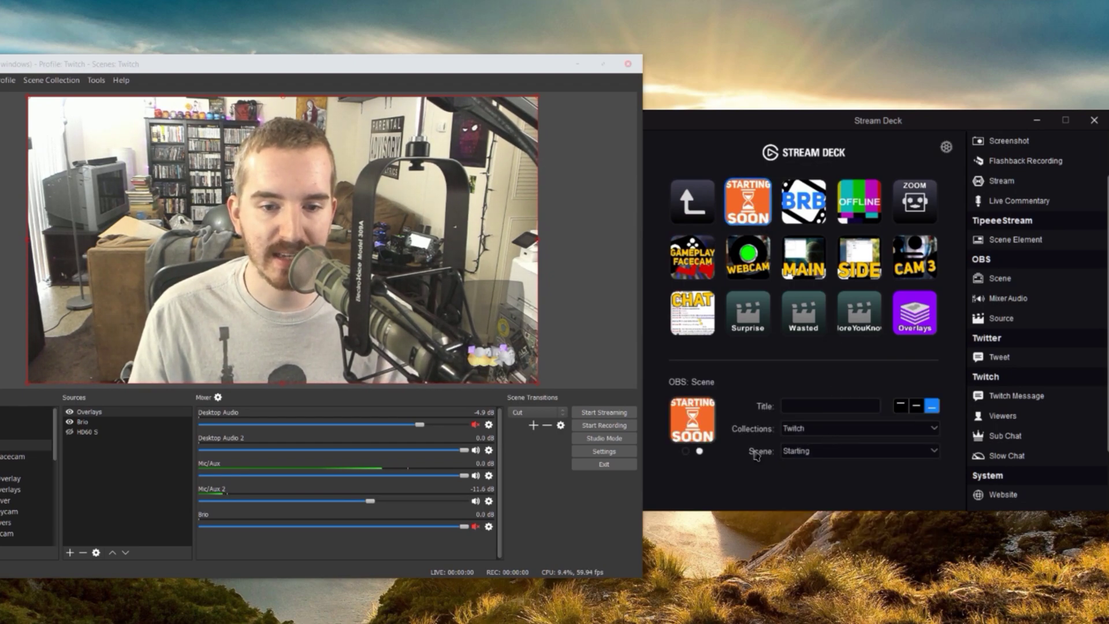
{"action": "left_click", "coordinate": [686, 451]}
{"action": "left_click", "coordinate": [700, 451]}
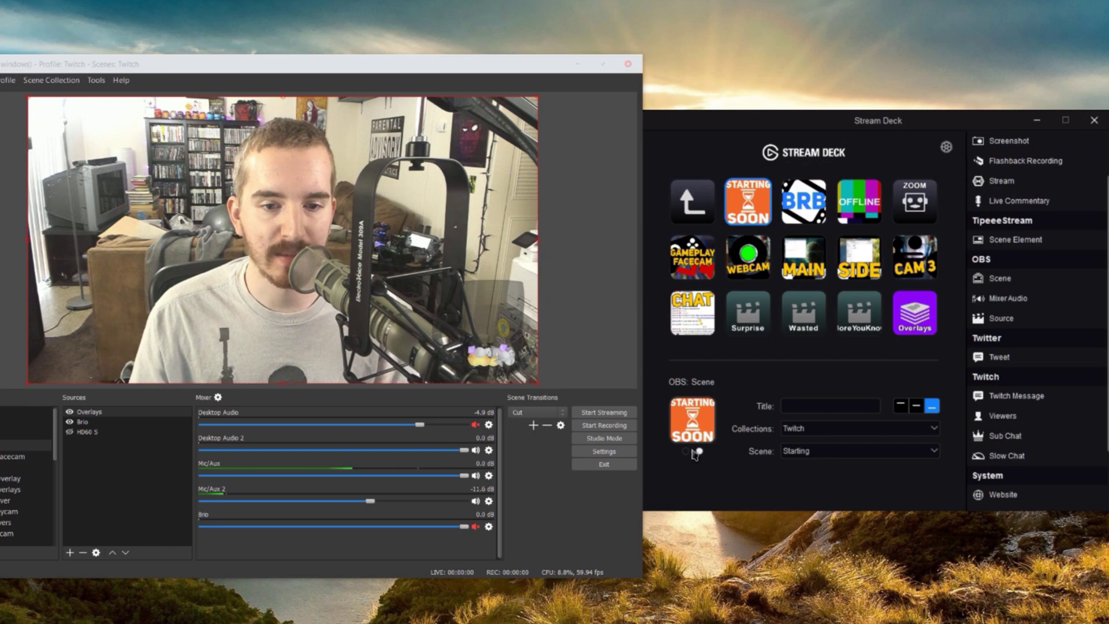
{"action": "left_click", "coordinate": [687, 451]}
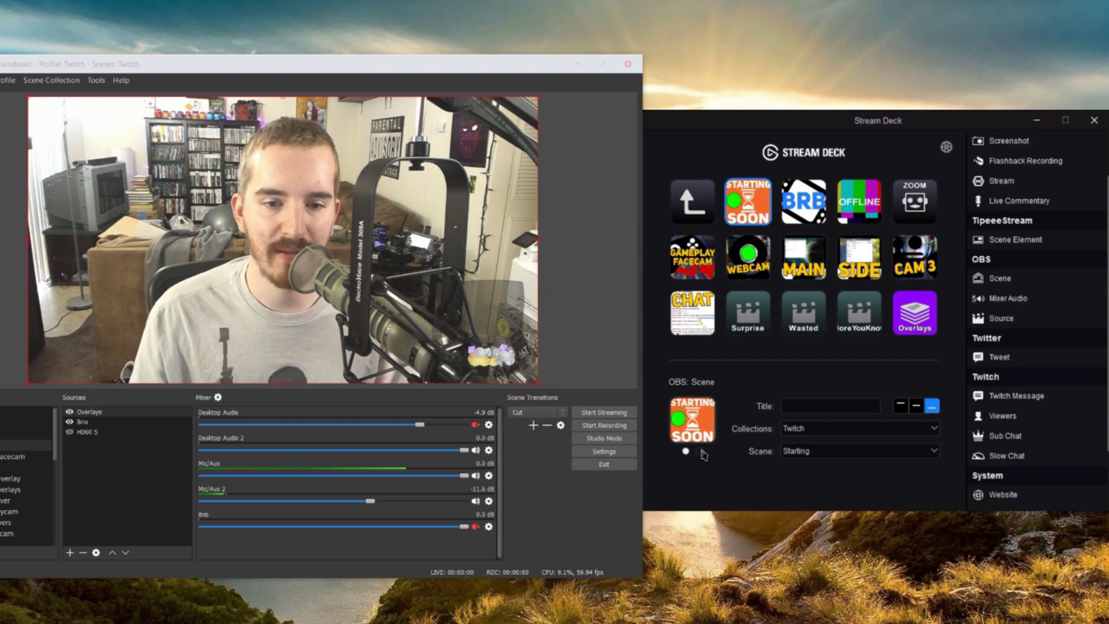
{"action": "left_click", "coordinate": [700, 452]}
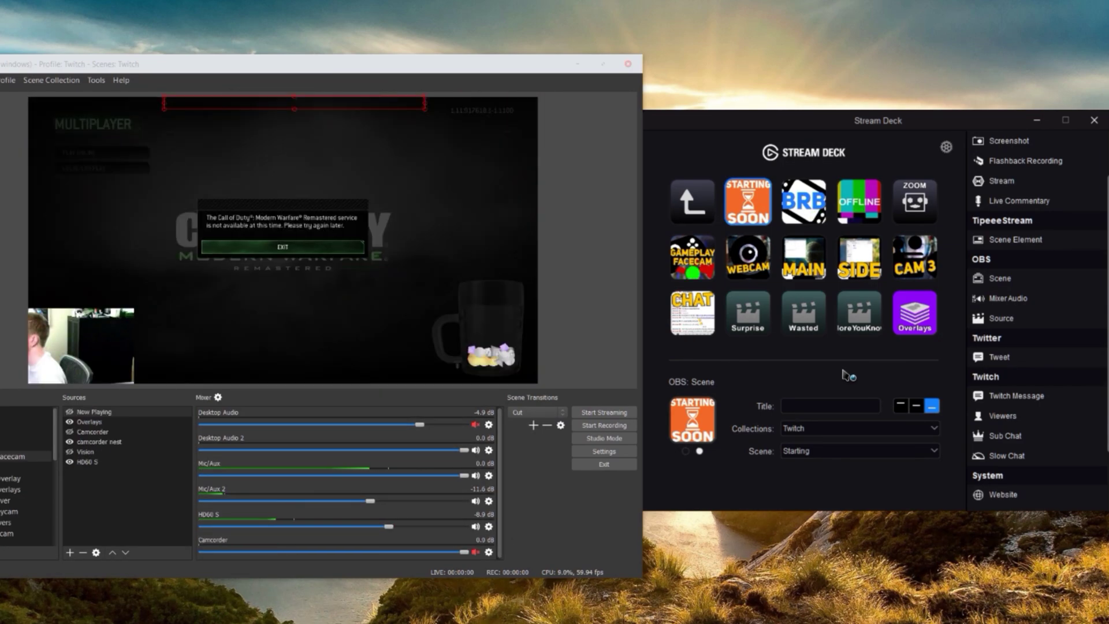
Enable Studio Mode in OBS and send the previewed scene to the program output with the Cut quick transition
{"action": "left_click", "coordinate": [560, 413]}
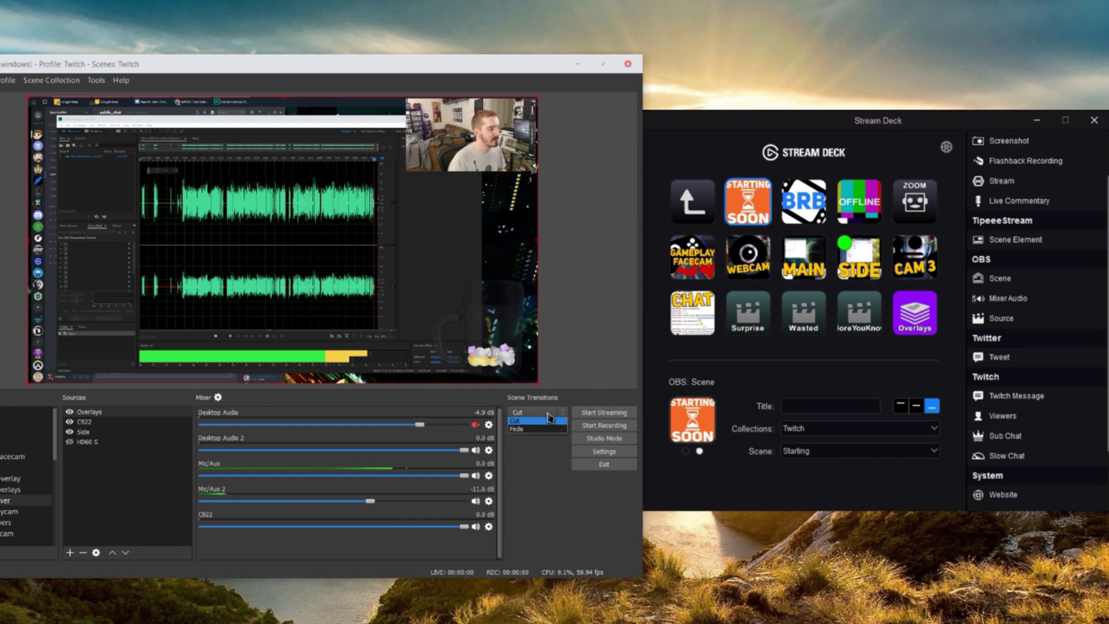
{"action": "left_click", "coordinate": [529, 422]}
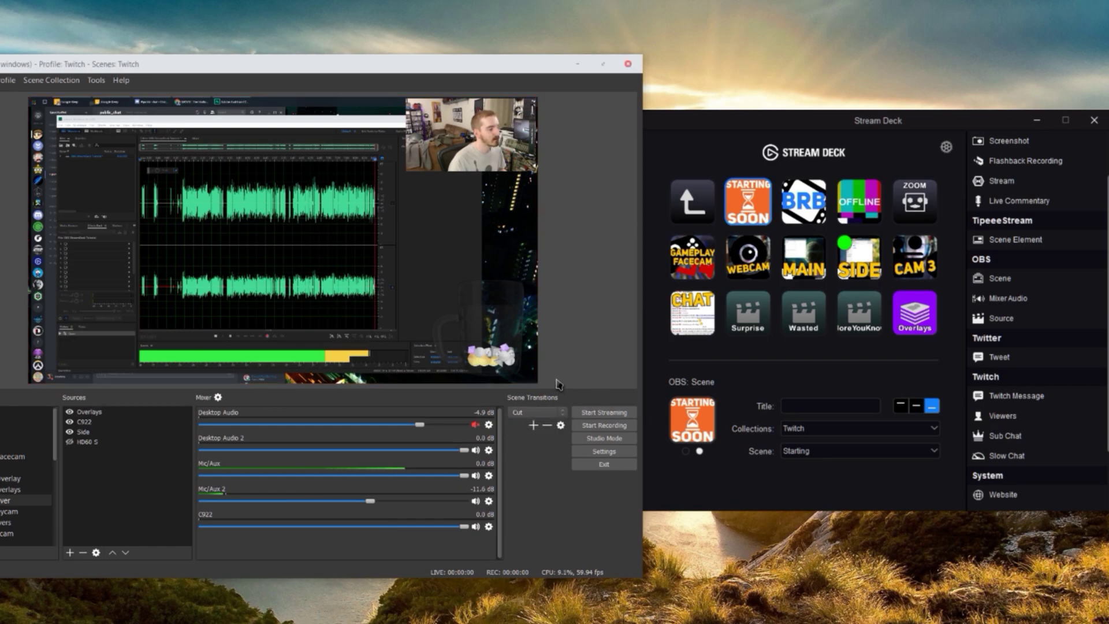
{"action": "left_click", "coordinate": [604, 439]}
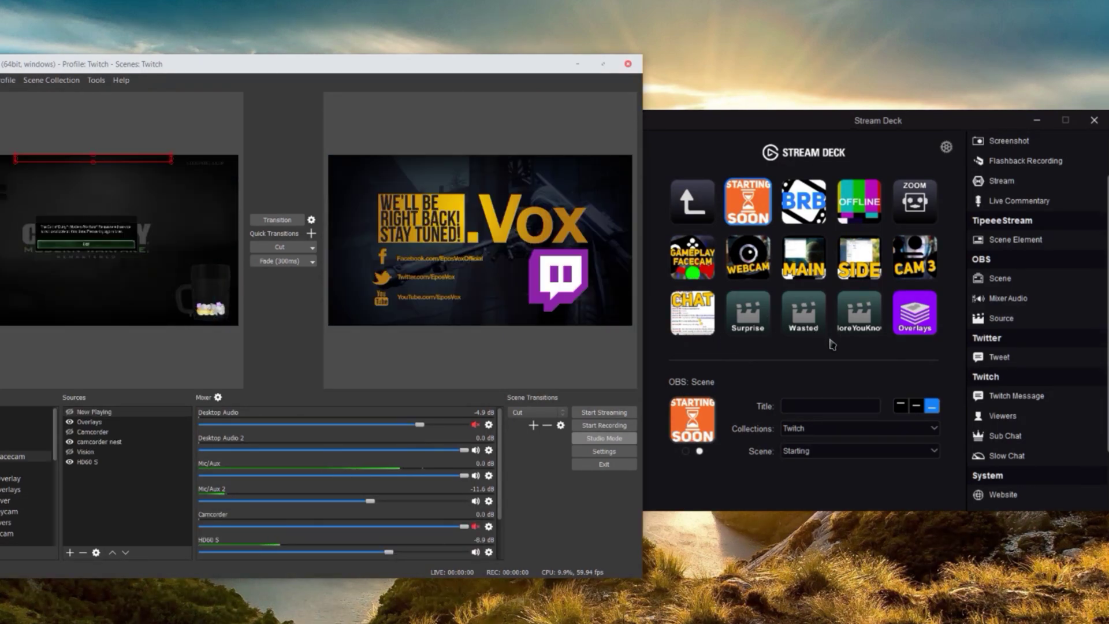
{"action": "left_click", "coordinate": [297, 248]}
Set the first quick transition to Fade and the second one to Cut
{"action": "left_click", "coordinate": [312, 247]}
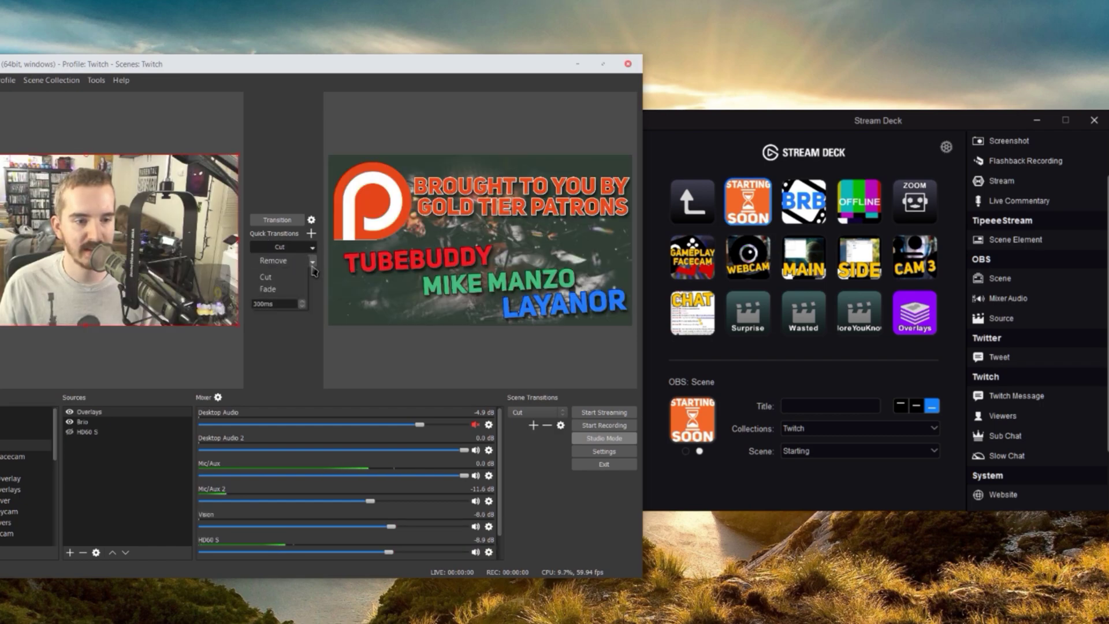
{"action": "left_click", "coordinate": [274, 289]}
{"action": "left_click", "coordinate": [312, 261]}
{"action": "left_click", "coordinate": [301, 290]}
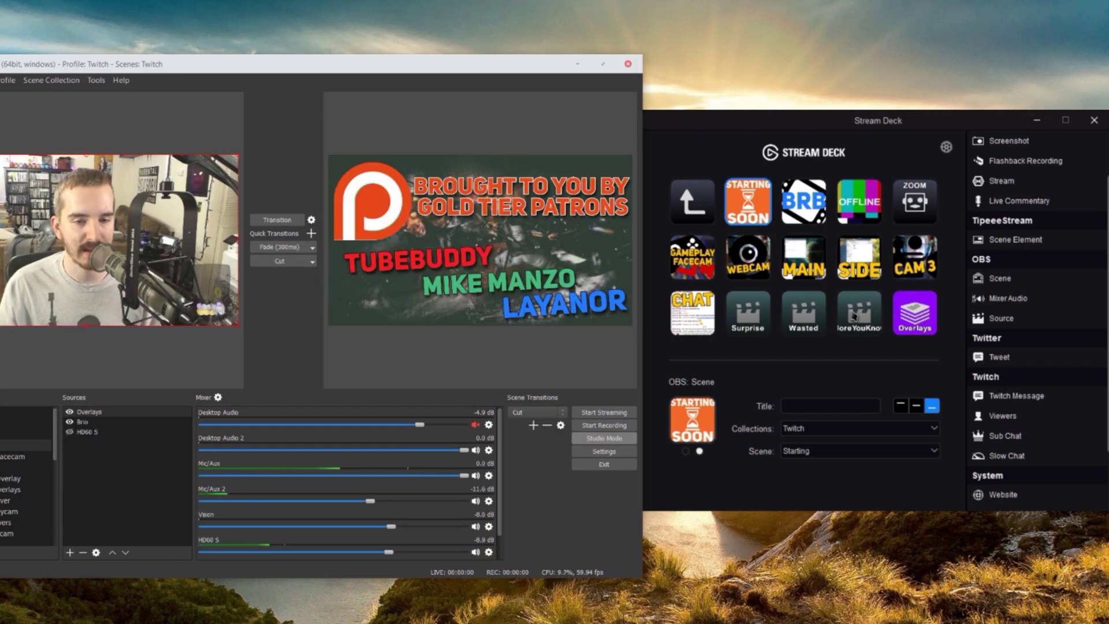
{"action": "left_click", "coordinate": [808, 355]}
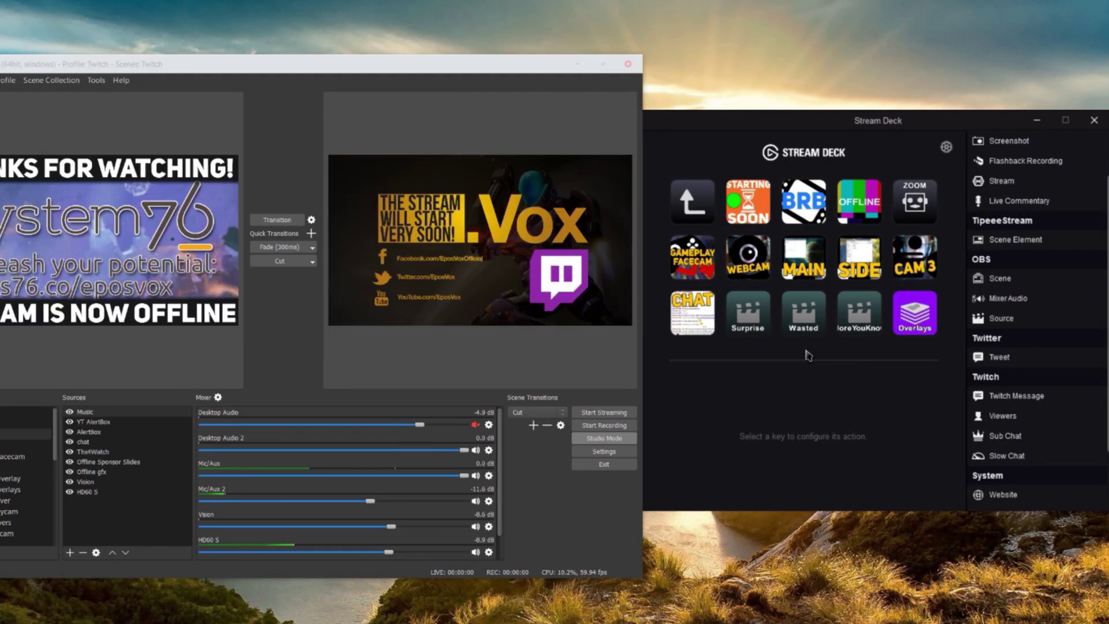
Try Fade as the OBS scene transition and return it to Cut
{"action": "left_click", "coordinate": [562, 414]}
{"action": "left_click", "coordinate": [543, 426]}
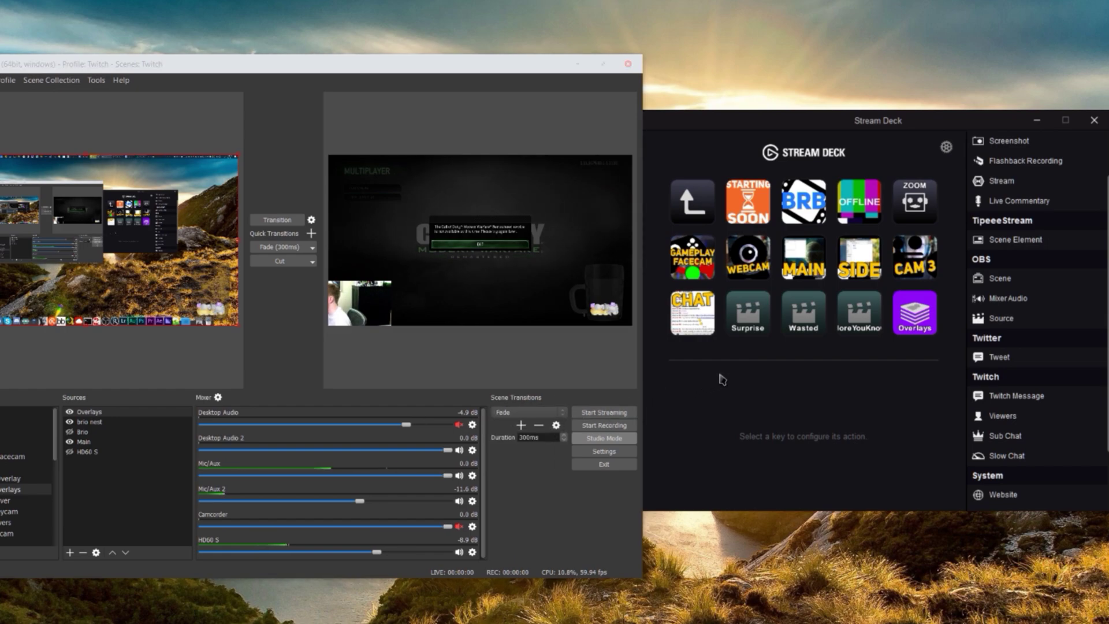
{"action": "left_click", "coordinate": [562, 413]}
{"action": "left_click", "coordinate": [538, 414]}
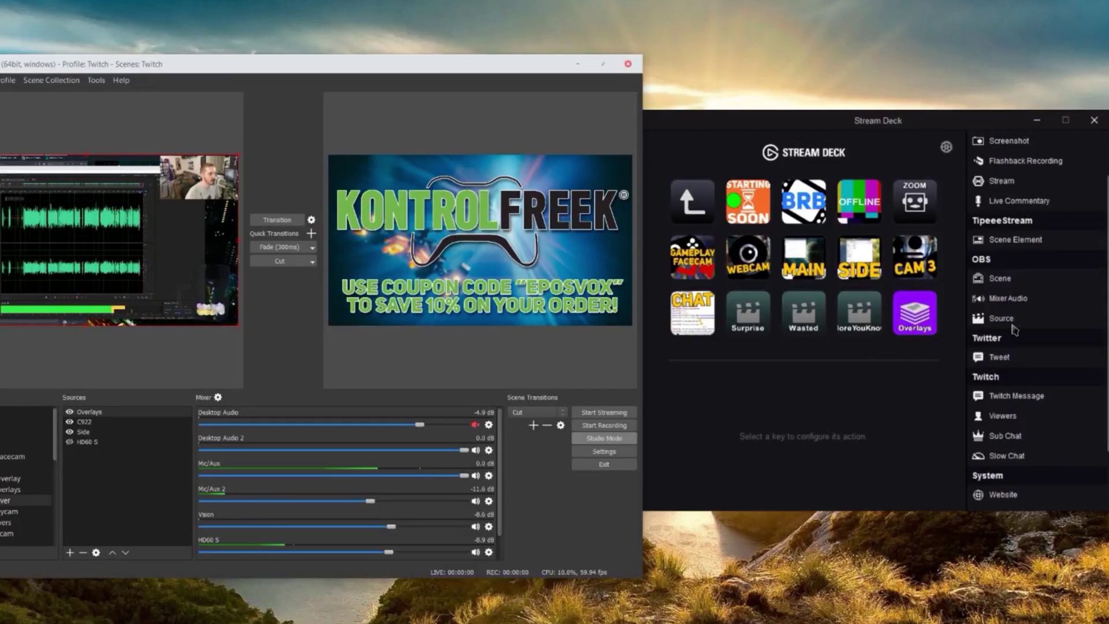
Inspect the MoreYouKnow key and the Surprise key's collection, scene and source settings
{"action": "left_click", "coordinate": [861, 321]}
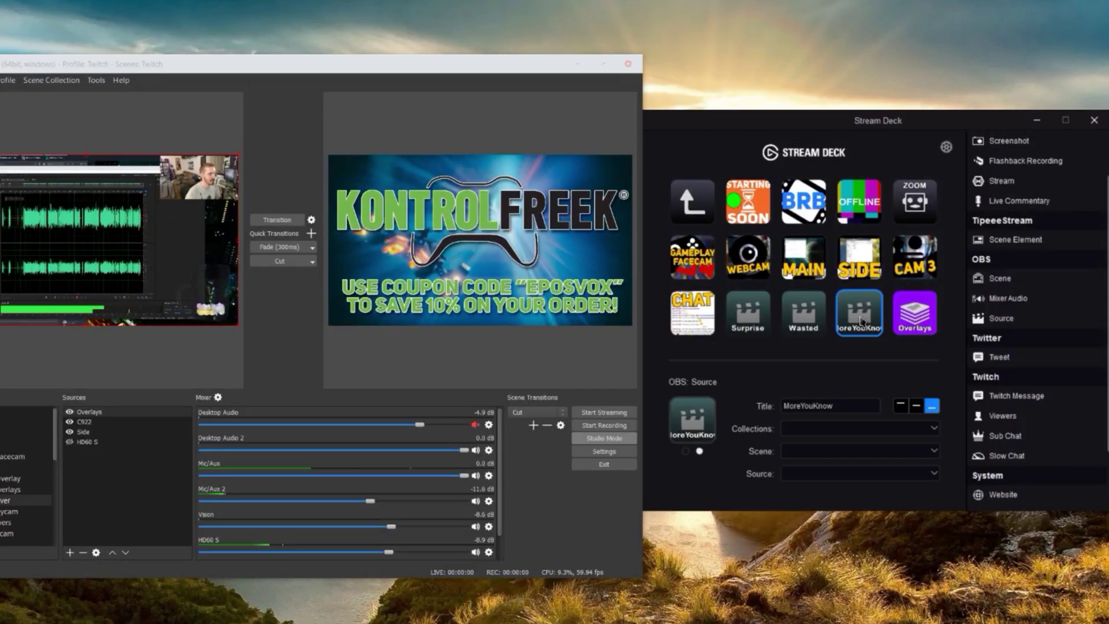
{"action": "left_click", "coordinate": [751, 324]}
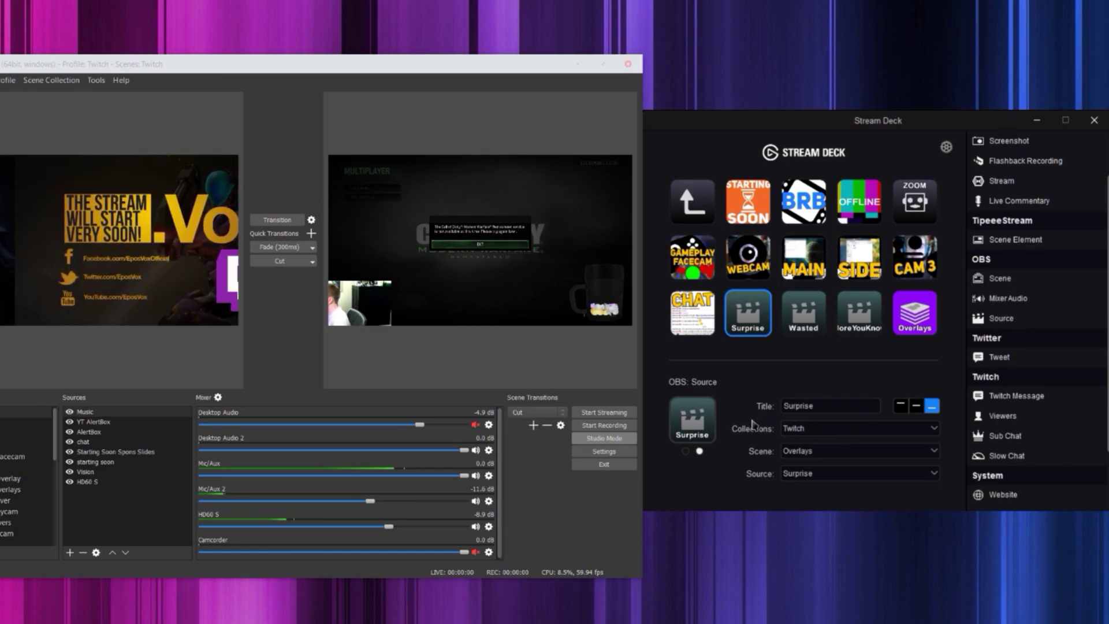
{"action": "left_click", "coordinate": [800, 431]}
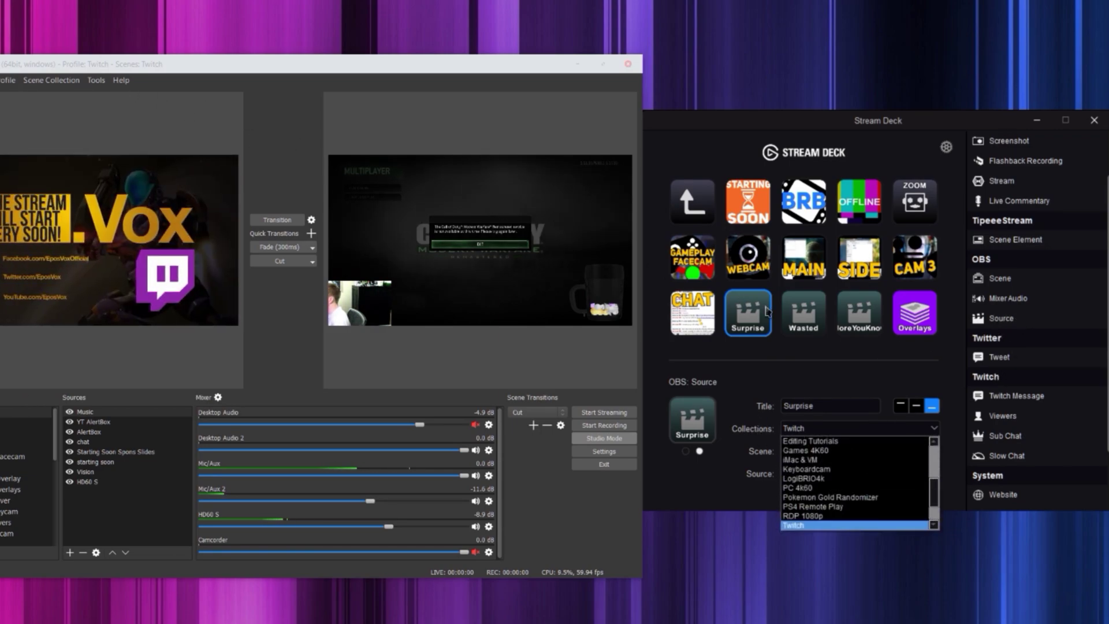
{"action": "left_click", "coordinate": [805, 451]}
{"action": "left_click", "coordinate": [805, 451]}
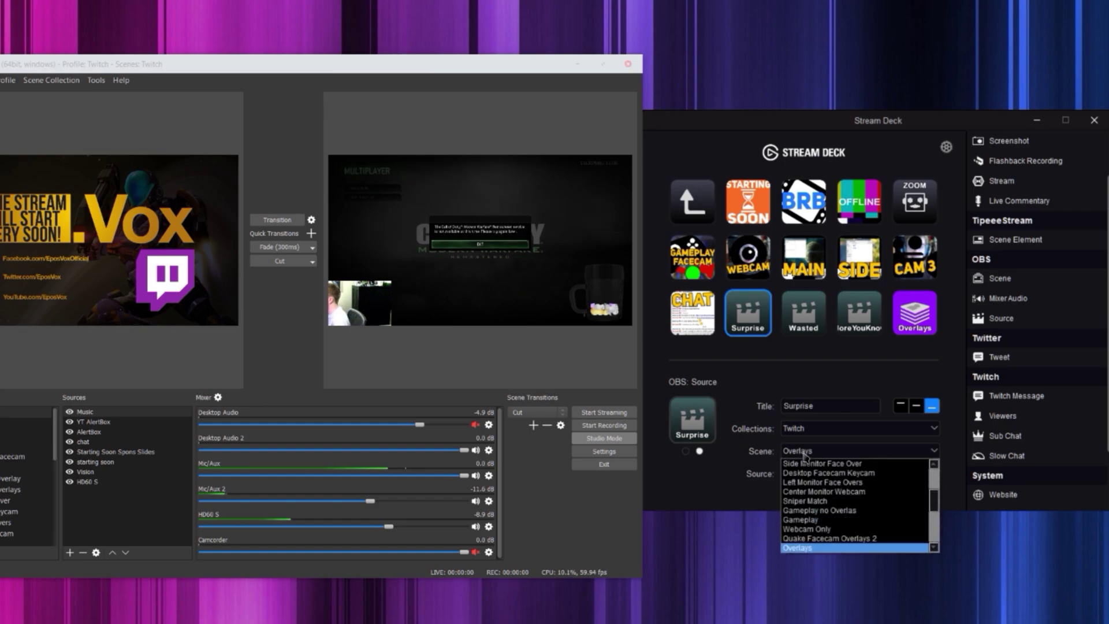
{"action": "scroll", "coordinate": [3, 498], "scroll_direction": "down", "scroll_amount": 5}
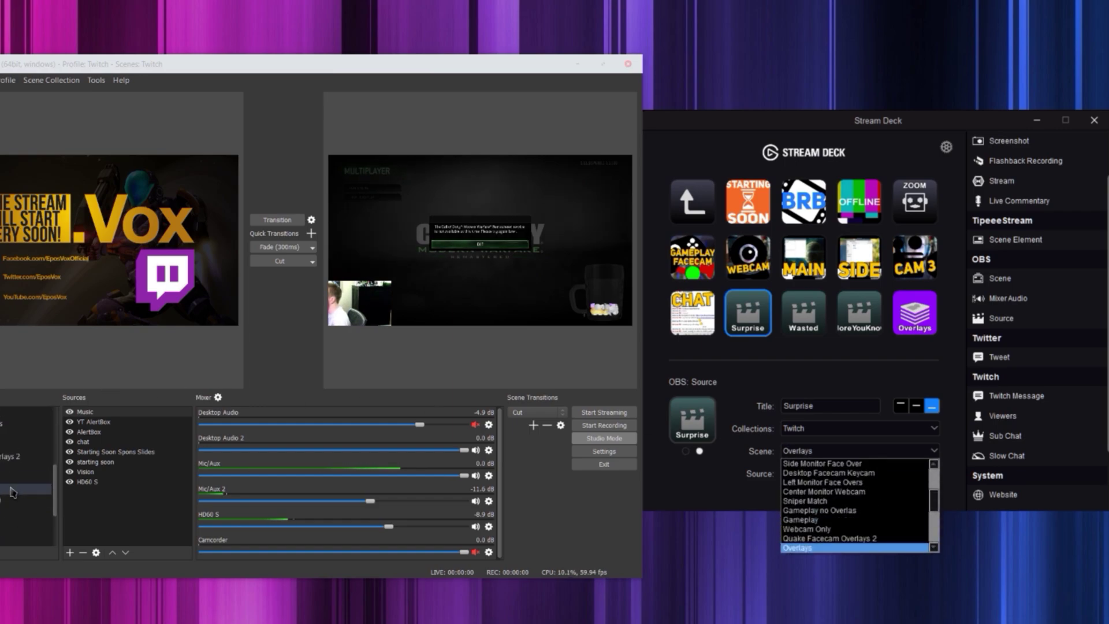
{"action": "left_click", "coordinate": [747, 480]}
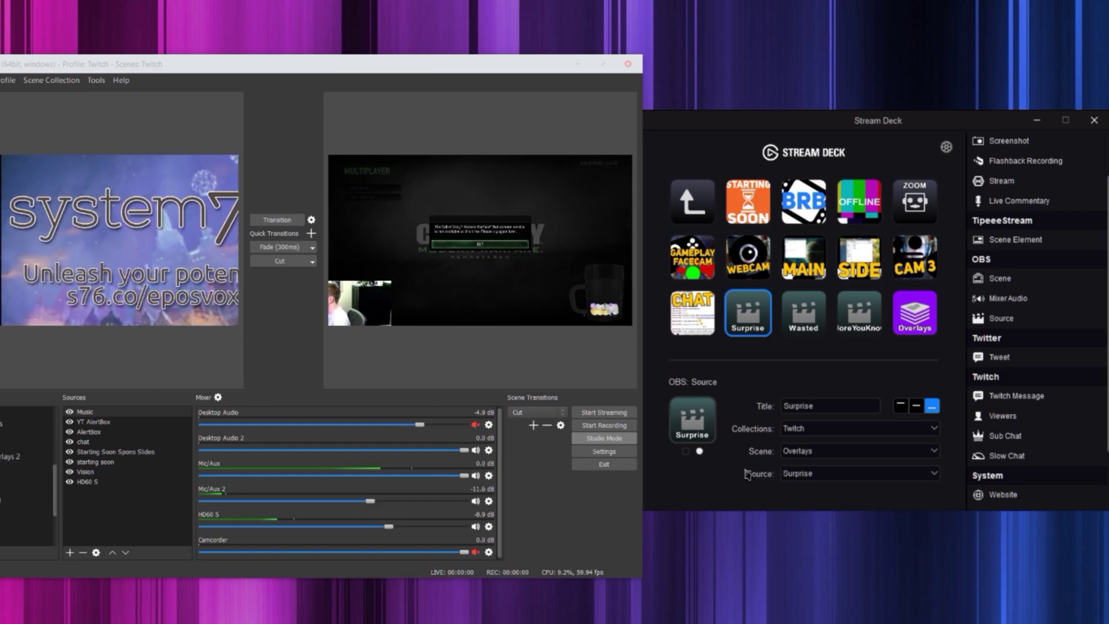
{"action": "left_click", "coordinate": [809, 474]}
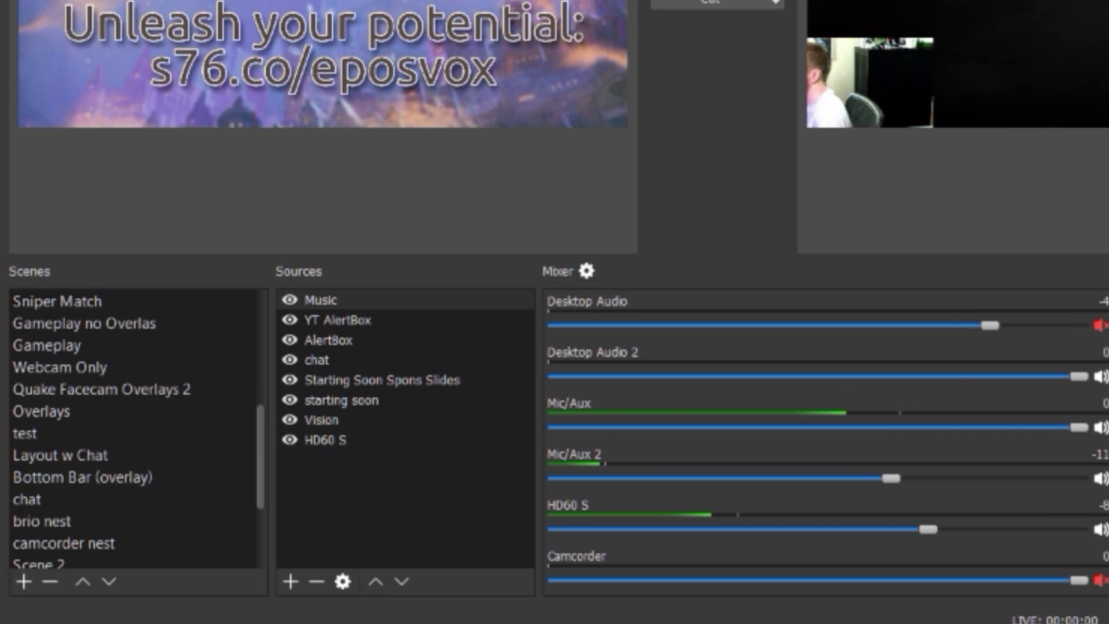
Select the Overlays scene in OBS and examine its list of sources
{"action": "scroll", "coordinate": [84, 478], "scroll_direction": "down", "scroll_amount": 2}
{"action": "left_click", "coordinate": [74, 431]}
{"action": "scroll", "coordinate": [73, 411], "scroll_direction": "up", "scroll_amount": 1}
{"action": "scroll", "coordinate": [90, 408], "scroll_direction": "up", "scroll_amount": 1}
{"action": "left_click", "coordinate": [83, 410]}
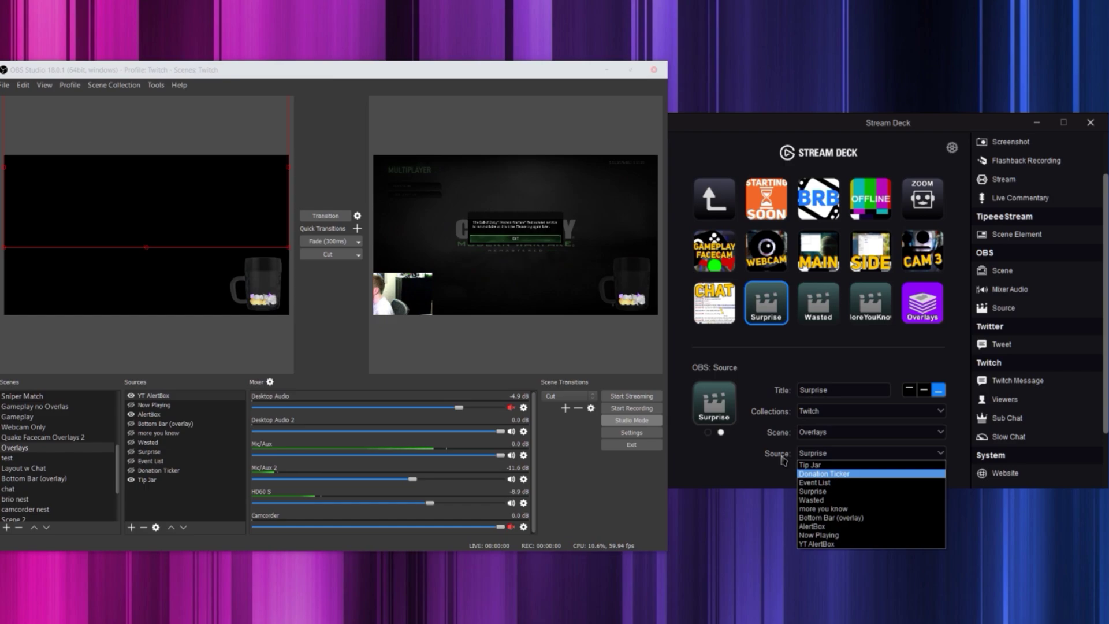
{"action": "left_click", "coordinate": [782, 456]}
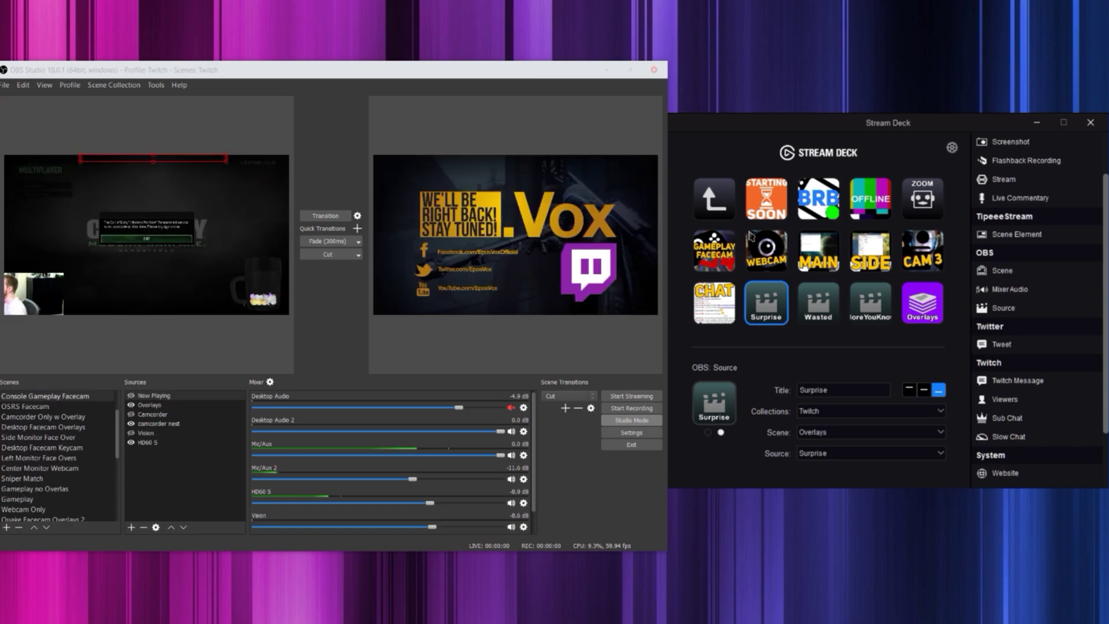
Turn off Studio Mode in OBS and switch to the Offline scene with its Stream Deck key
{"action": "left_click", "coordinate": [632, 420]}
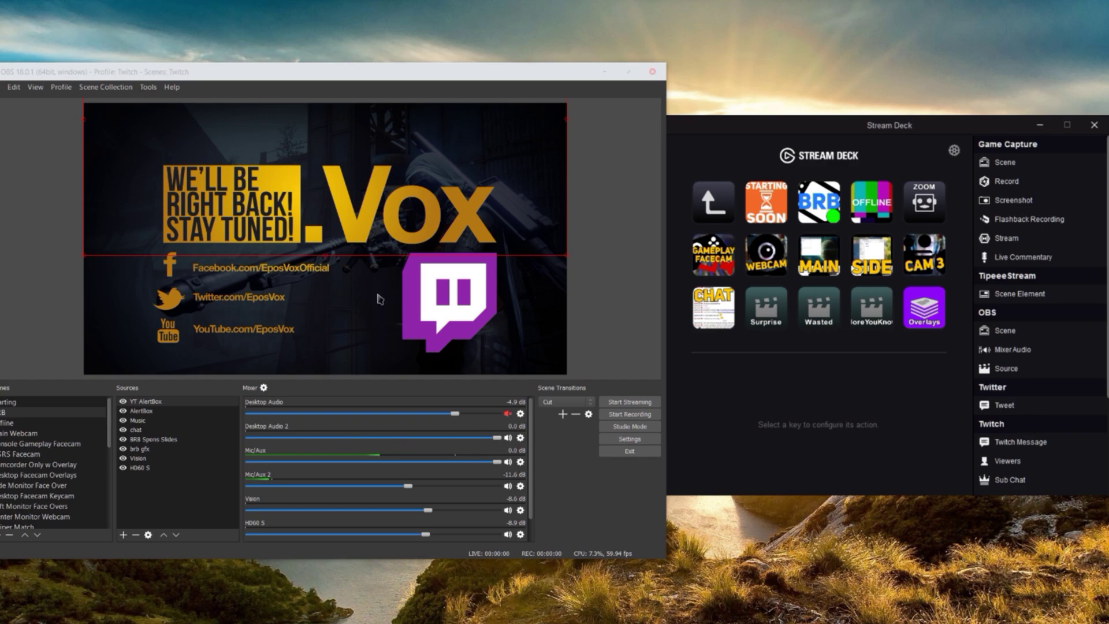
{"action": "left_click", "coordinate": [874, 221]}
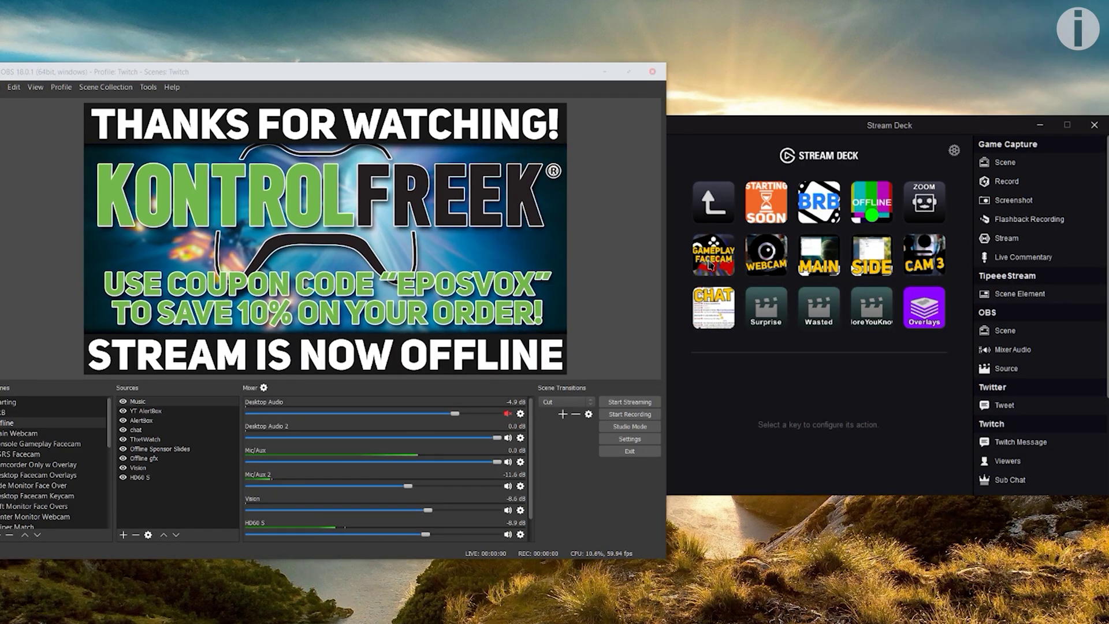
Switch OBS through the Desktop Facecam Overlays, Side Monitor Face Over and Layout w Chat scenes with the Webcam, Side and Chat Stream Deck keys
{"action": "left_click", "coordinate": [709, 264]}
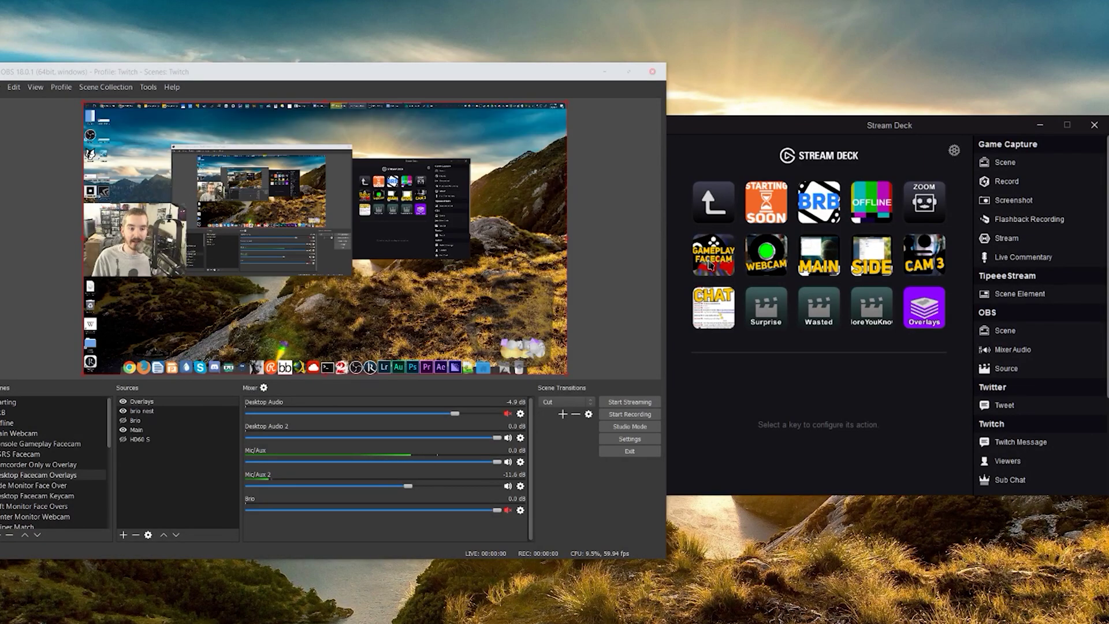
{"action": "key", "text": "F13"}
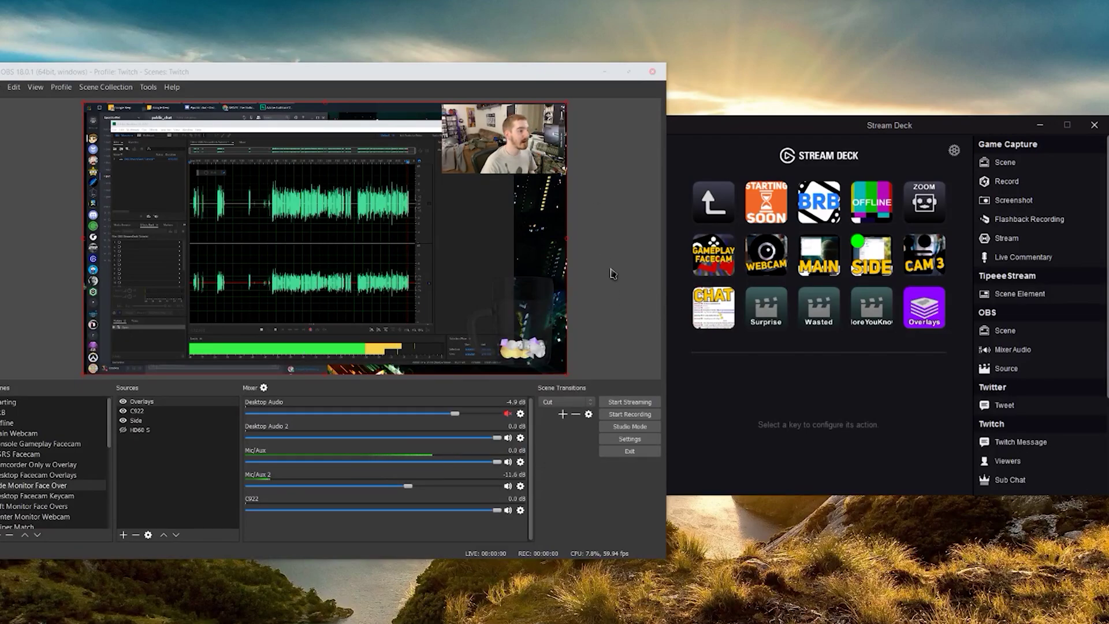
{"action": "scroll", "coordinate": [68, 489], "scroll_direction": "down", "scroll_amount": 3}
{"action": "scroll", "coordinate": [68, 489], "scroll_direction": "up", "scroll_amount": 3}
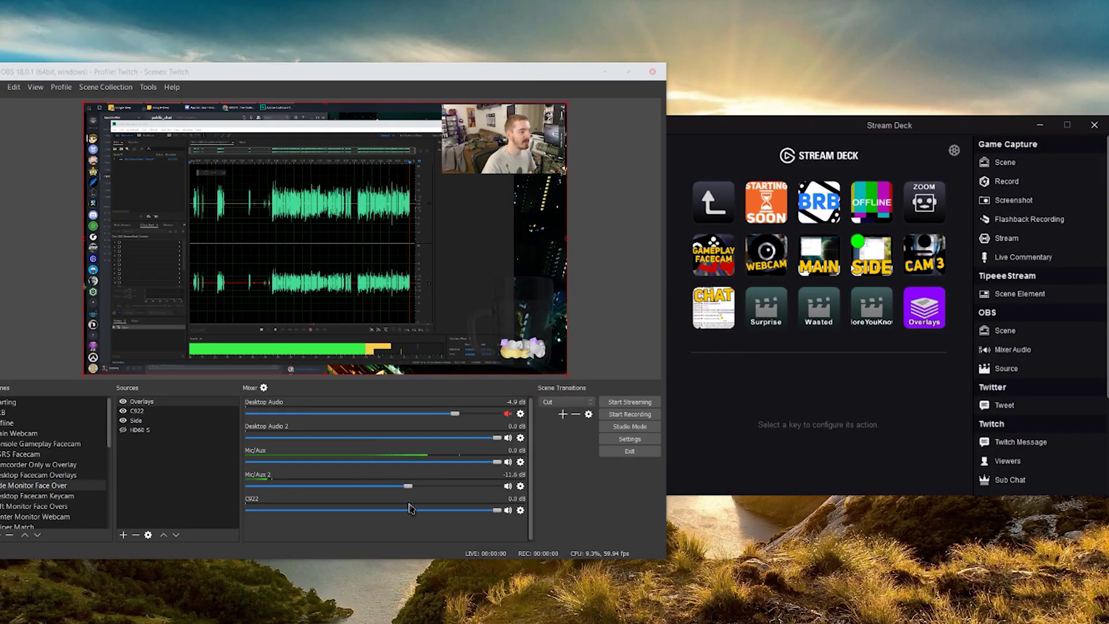
{"action": "left_click", "coordinate": [923, 270]}
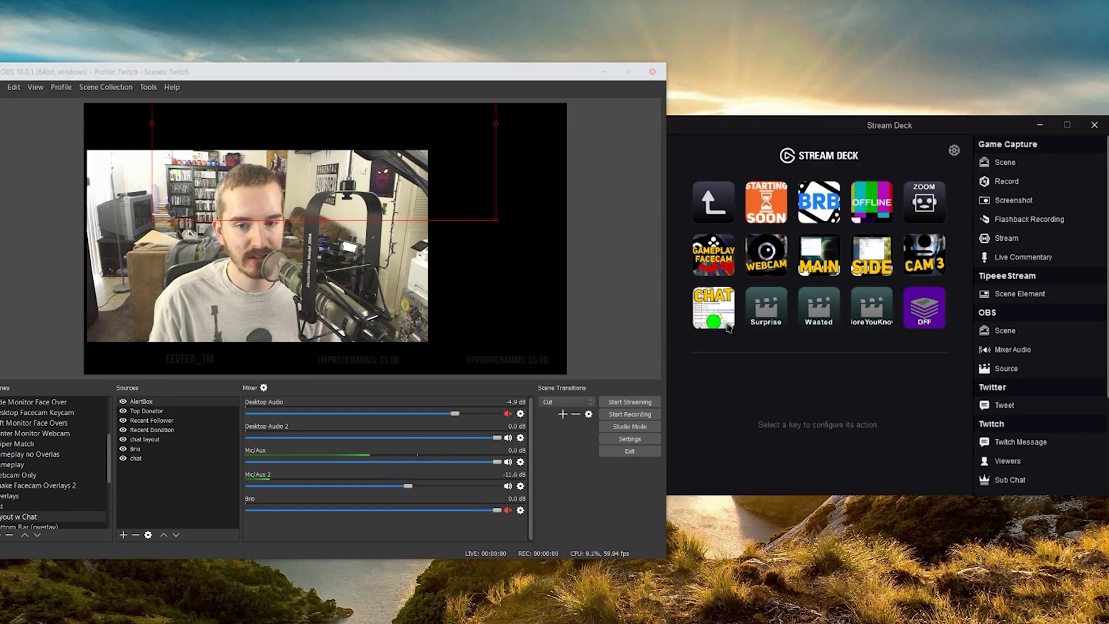
Select the Offline scene in OBS, followed by the Console Gameplay Facecam scene
{"action": "scroll", "coordinate": [61, 436], "scroll_direction": "up", "scroll_amount": 3}
{"action": "left_click", "coordinate": [60, 423]}
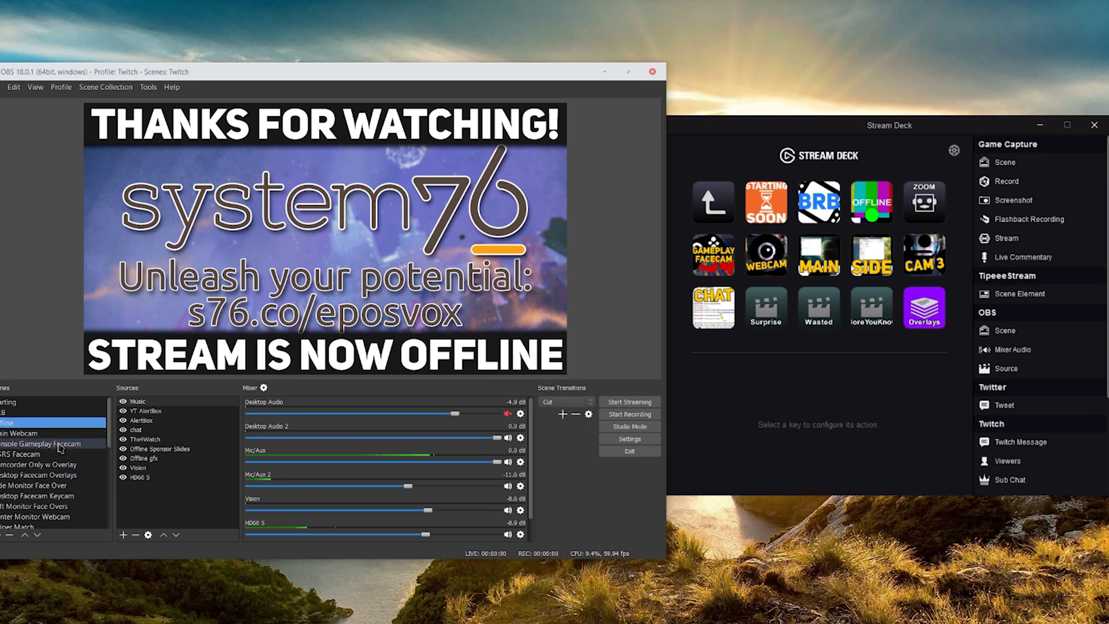
{"action": "left_click", "coordinate": [55, 444]}
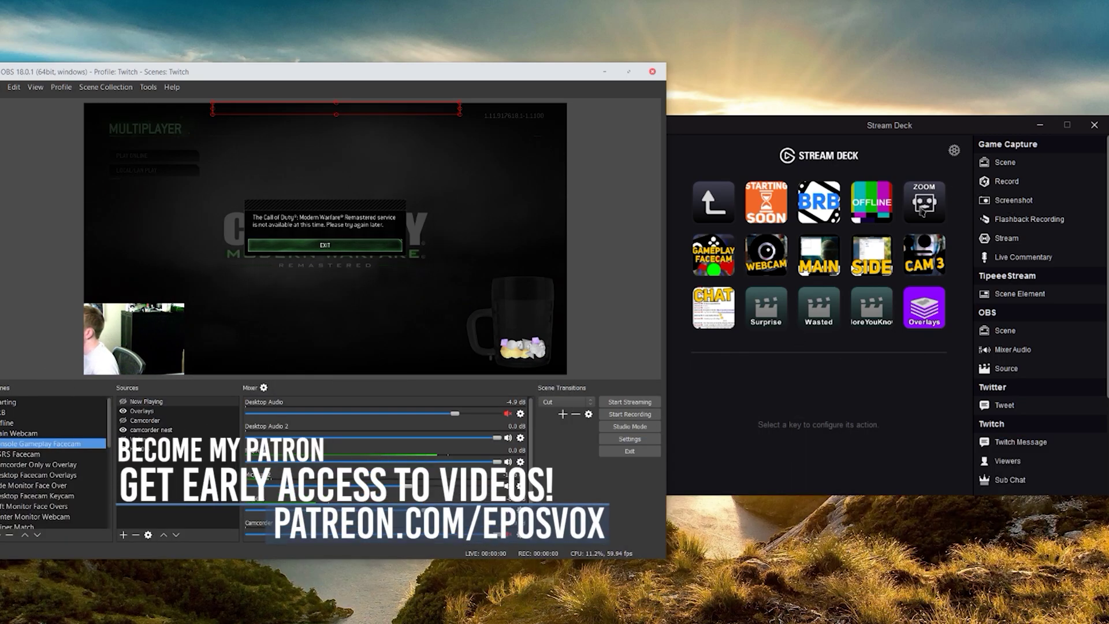
Show the ZOOM key's title and hotkey settings in Stream Deck
{"action": "left_click", "coordinate": [922, 211]}
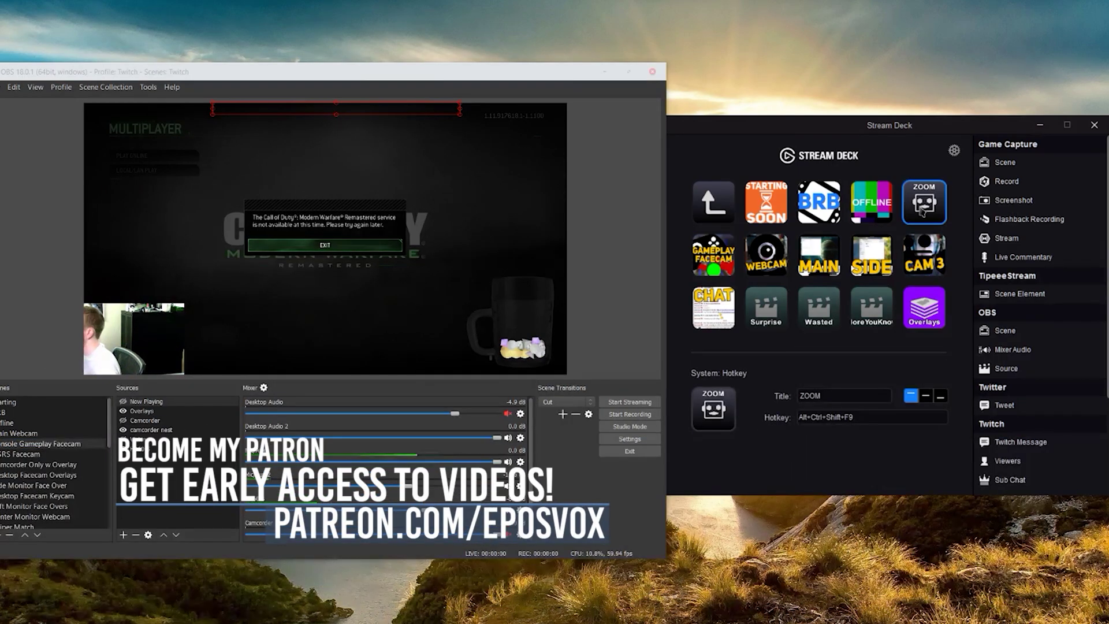